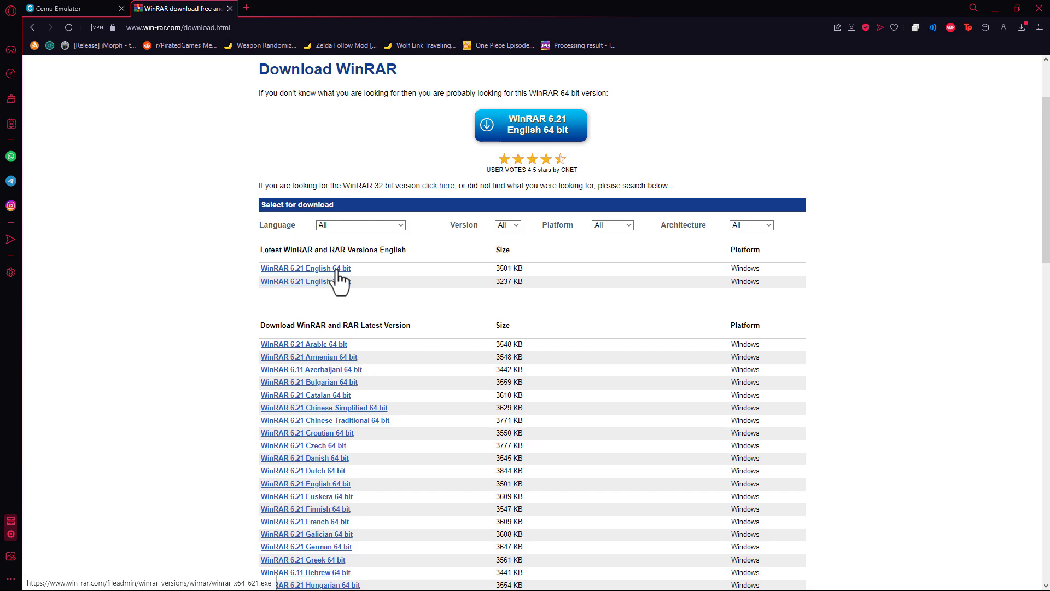
Download the WinRAR 6.21 English 64 bit installer and install WinRAR to E:\Winrar with its default setup options.
{"action": "left_click", "coordinate": [337, 272]}
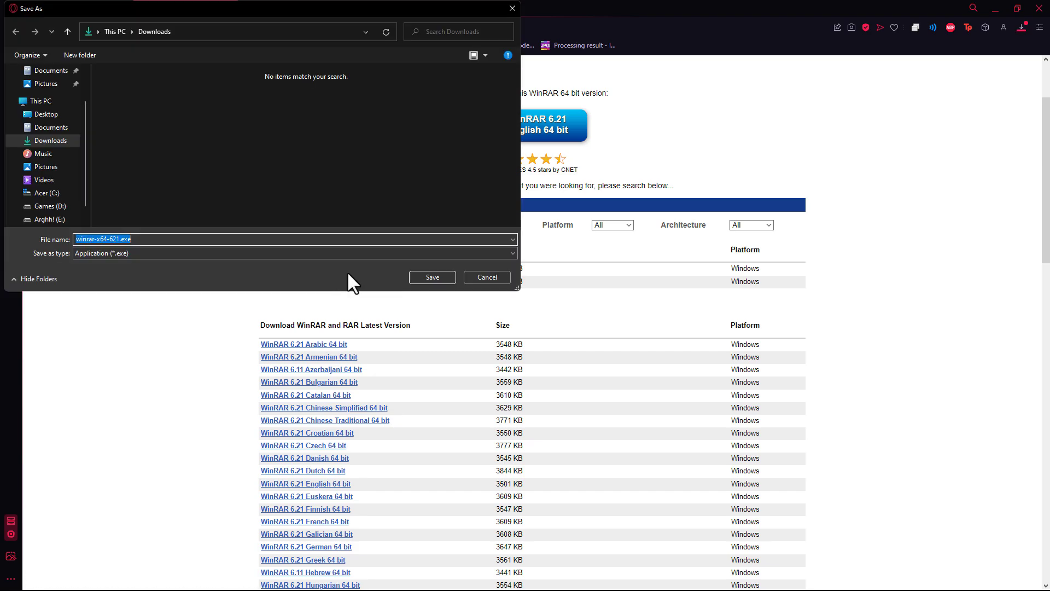
{"action": "left_click", "coordinate": [443, 278]}
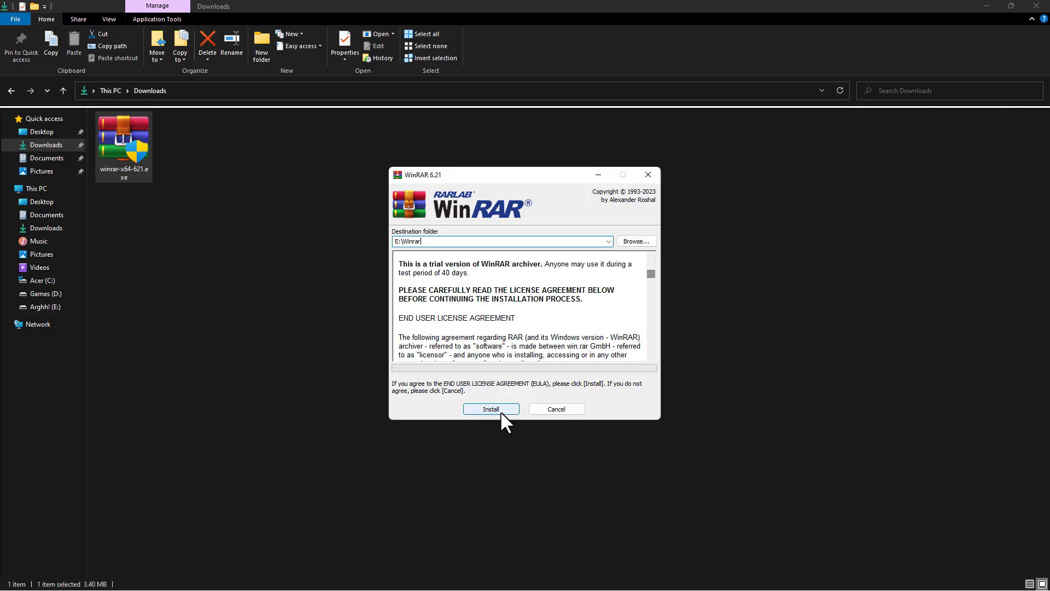
{"action": "left_click", "coordinate": [501, 410]}
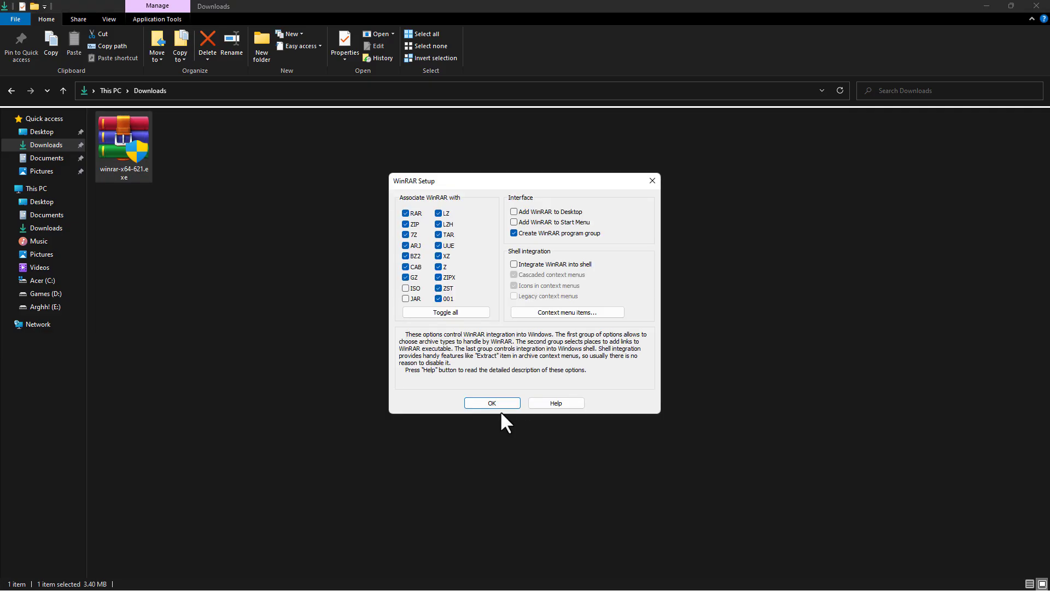
{"action": "left_click", "coordinate": [502, 404]}
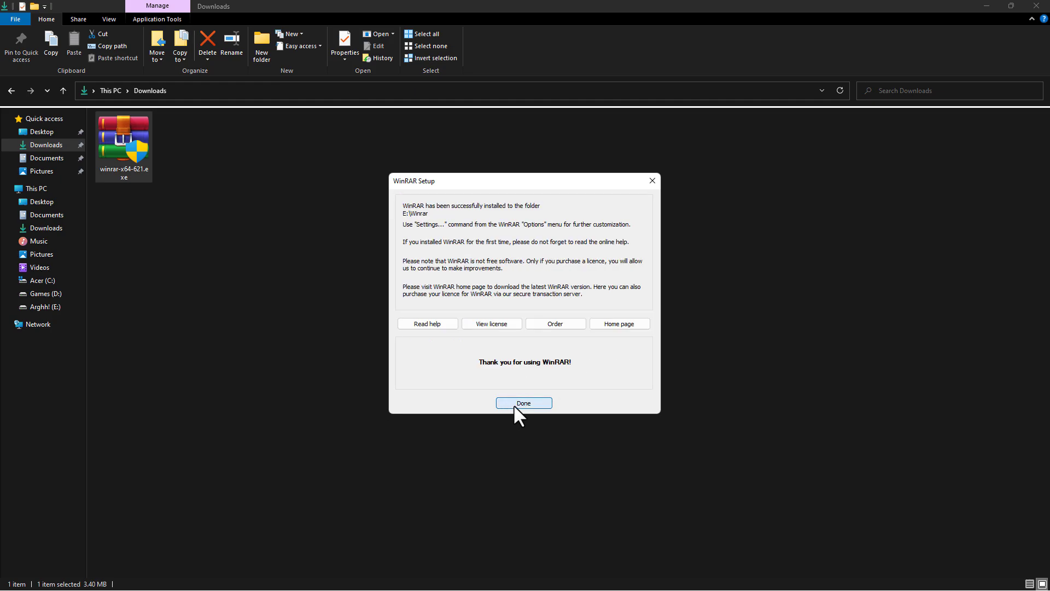
{"action": "left_click", "coordinate": [514, 405]}
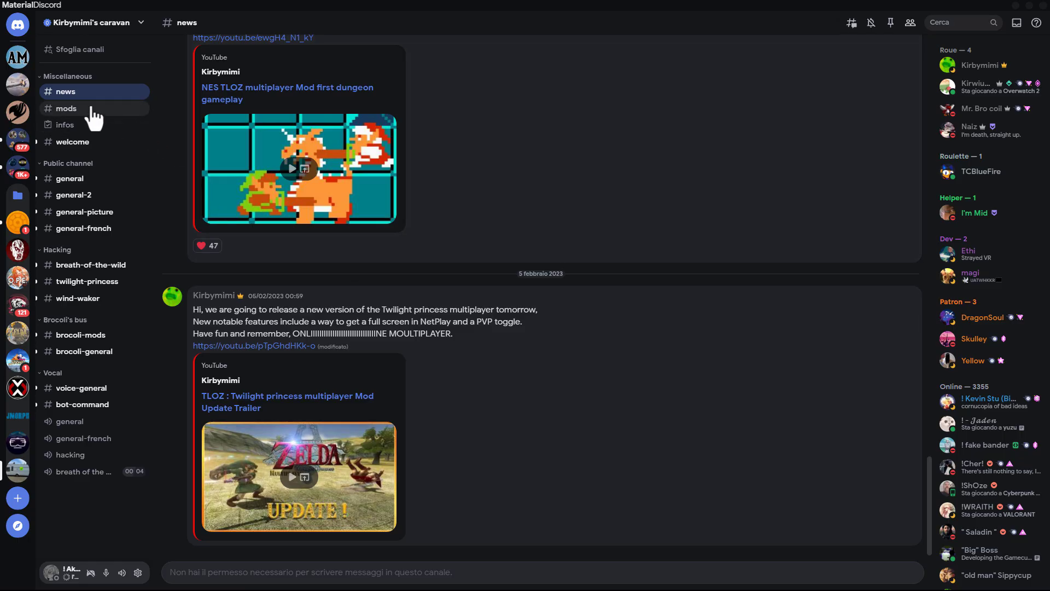
Switch to Discord and browse the server's mods channel for the Breath of the Wild multiplayer files.
{"action": "left_click", "coordinate": [92, 109]}
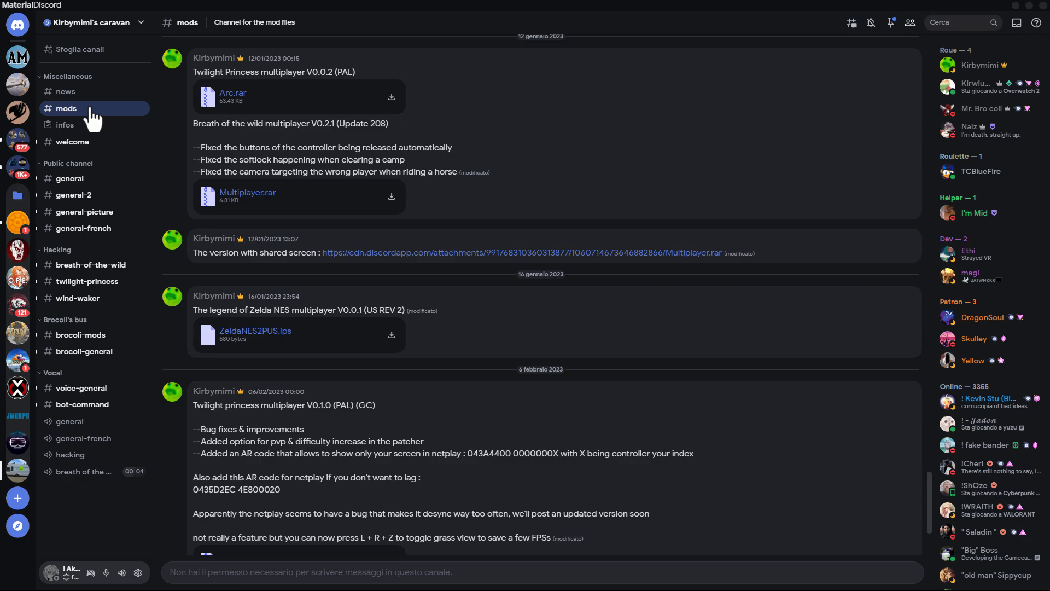
{"action": "scroll", "coordinate": [540, 468], "scroll_direction": "down", "scroll_amount": 3}
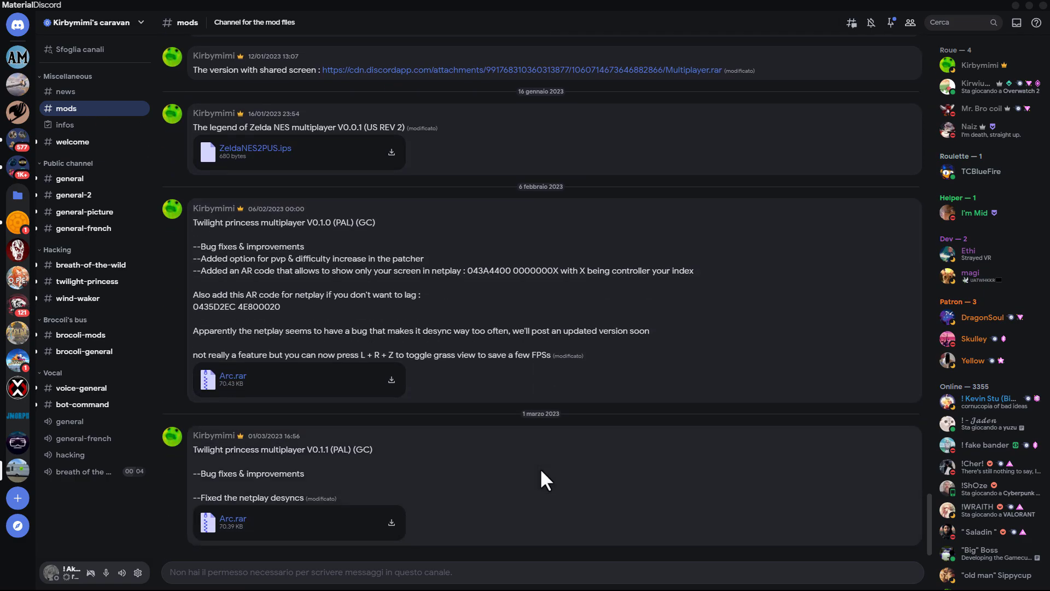
{"action": "scroll", "coordinate": [540, 467], "scroll_direction": "up", "scroll_amount": 5}
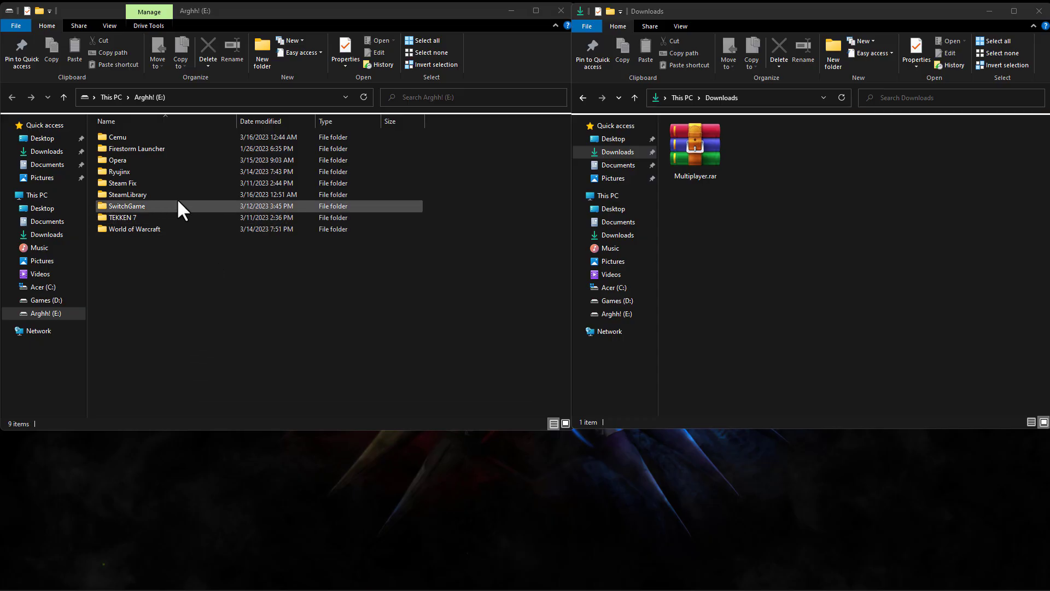
Open the BreathOfTheWild folder inside Cemu\graphicPacks\downloadedGraphicPacks on drive E.
{"action": "double_click", "coordinate": [141, 136]}
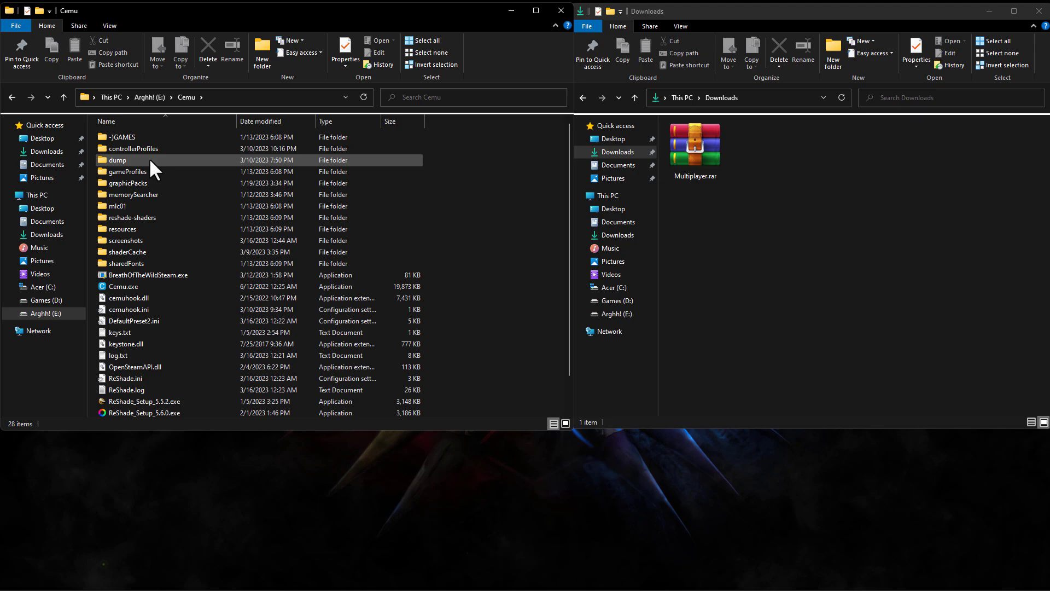
{"action": "double_click", "coordinate": [156, 184]}
{"action": "double_click", "coordinate": [167, 159]}
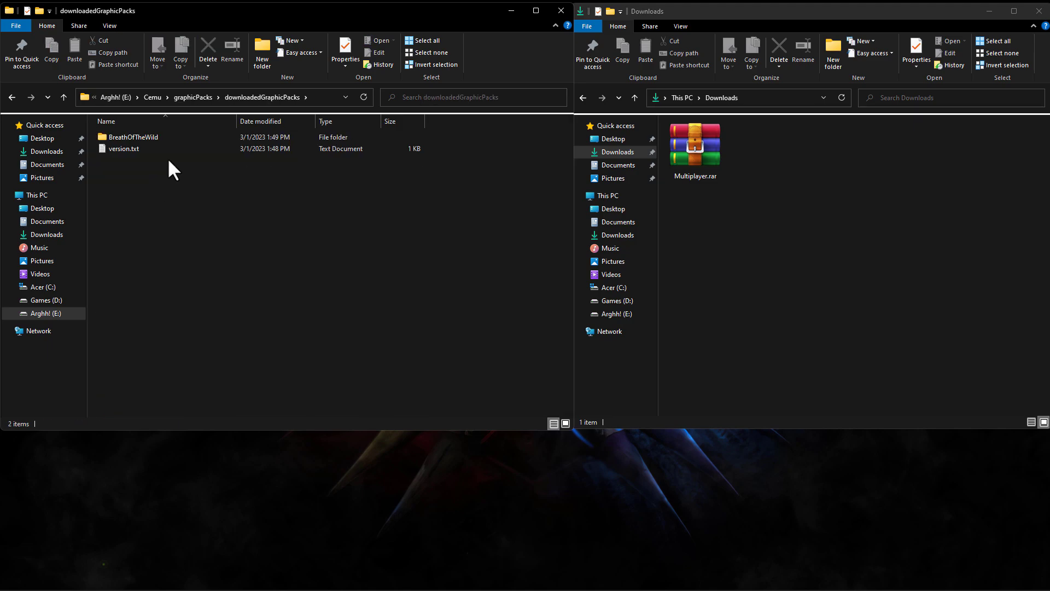
{"action": "double_click", "coordinate": [182, 137]}
Create a folder named MultiplayerSplitScreen in BreathOfTheWild and extract the contents of Multiplayer.rar into it.
{"action": "right_click", "coordinate": [178, 280]}
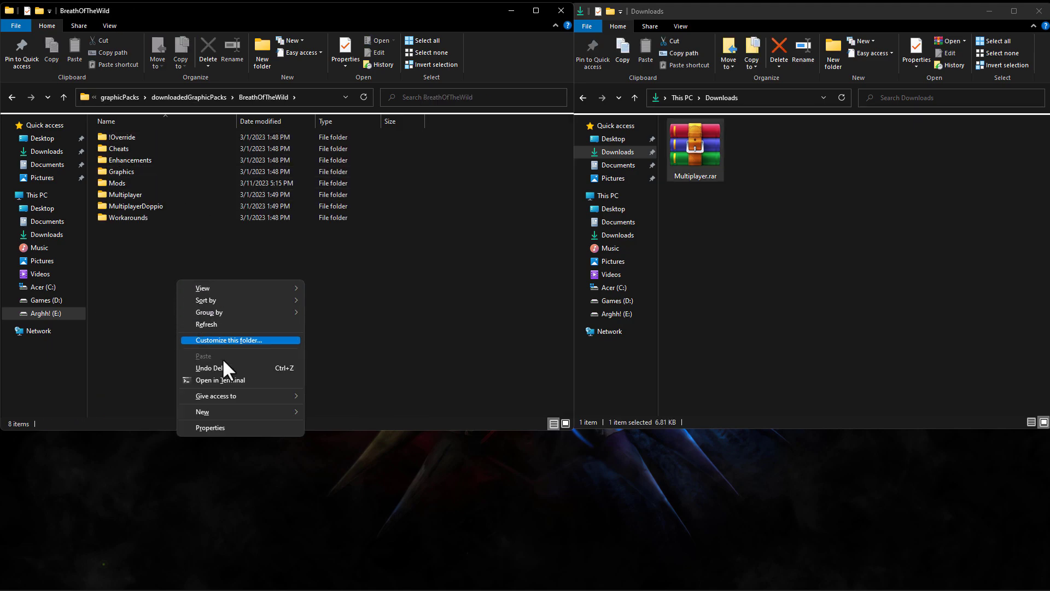
{"action": "mouse_move", "coordinate": [255, 413]}
{"action": "left_click", "coordinate": [318, 411]}
{"action": "type", "text": "MultiplayerSplitScreen"}
{"action": "double_click", "coordinate": [714, 149]}
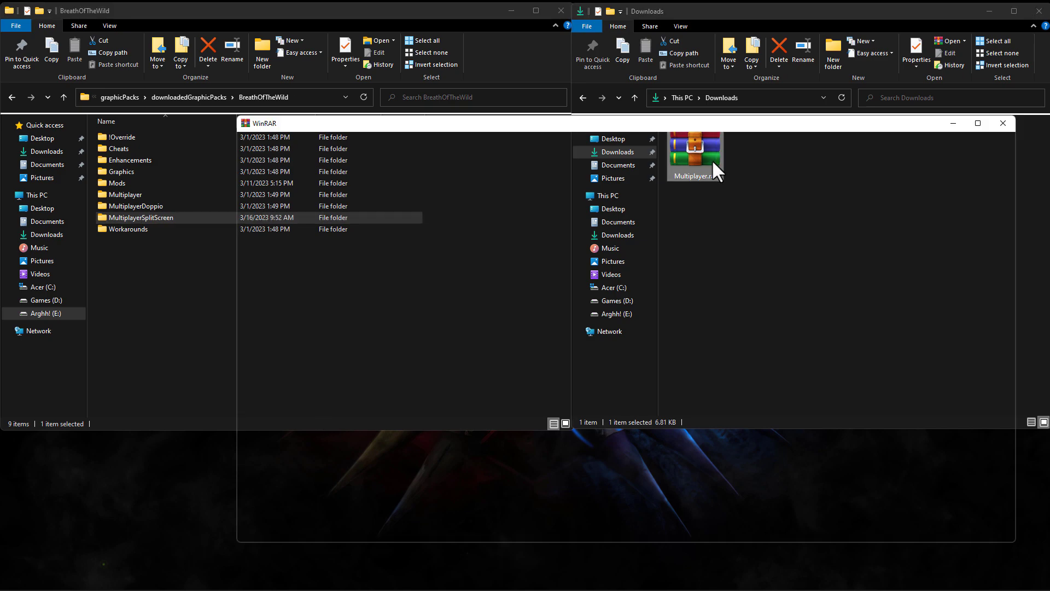
{"action": "left_click_drag", "start_coordinate": [268, 242], "coordinate": [149, 216]}
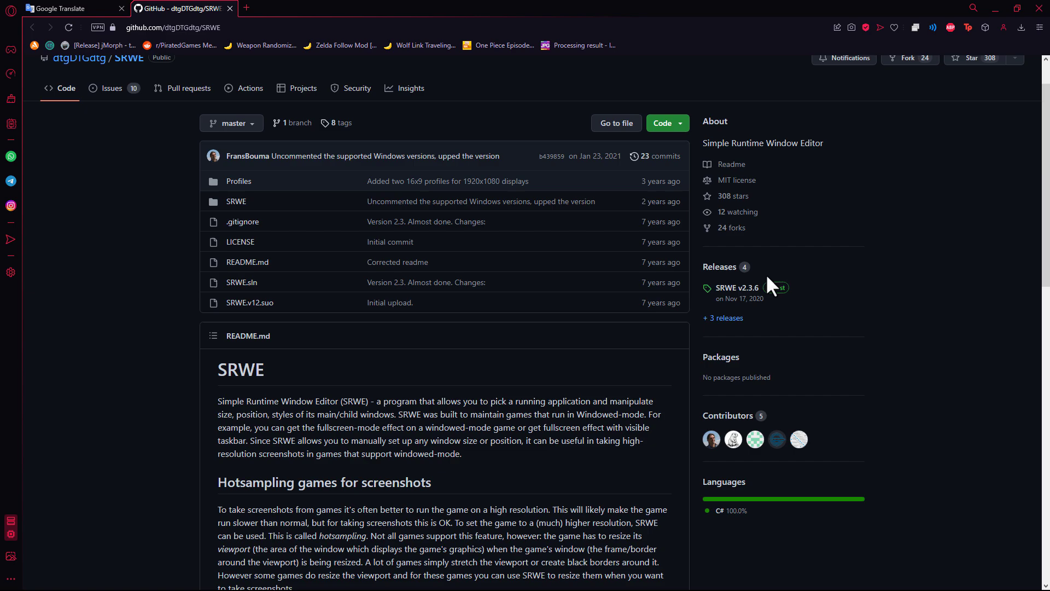
Get the SRWE v2.3.6 release from GitHub and extract SRWE.exe and SRWE.exe.config from SRWE_236.zip into the SRWE folder.
{"action": "left_click", "coordinate": [732, 290]}
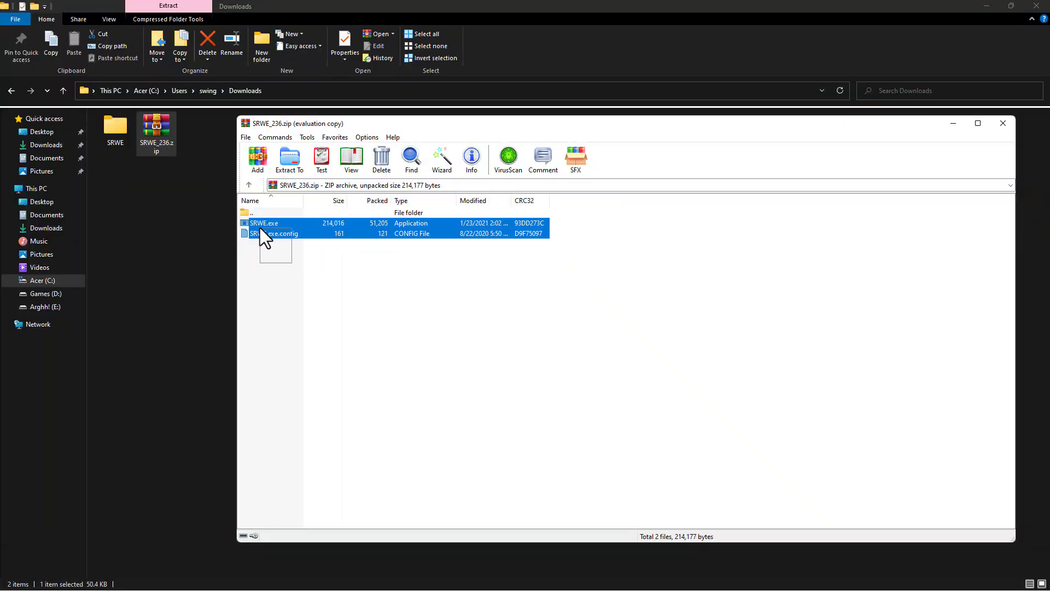
{"action": "left_click_drag", "start_coordinate": [260, 228], "coordinate": [112, 135]}
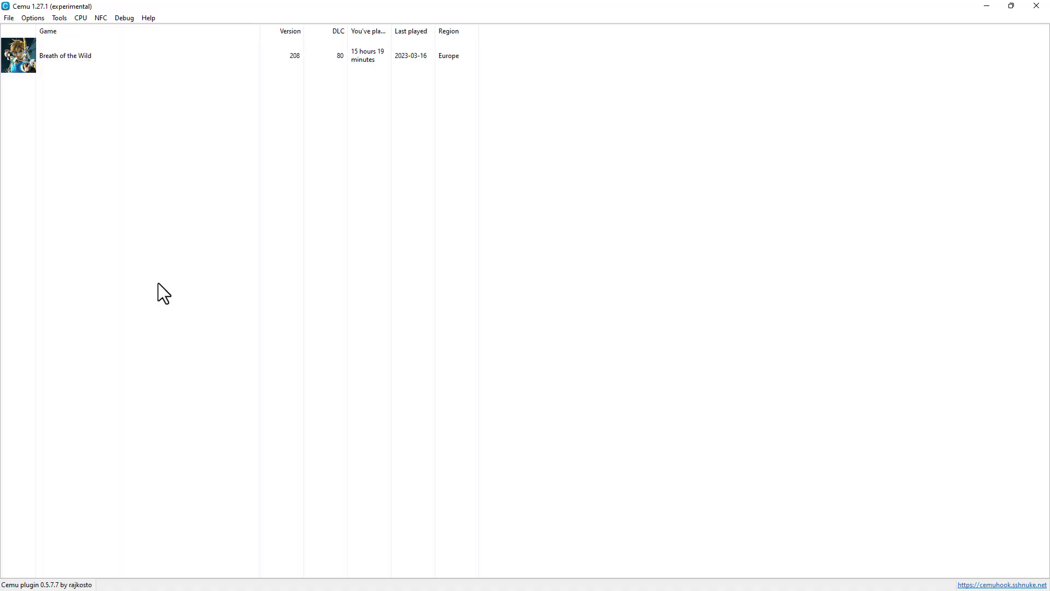
Check the graphics API and other graphics options in Cemu's general settings.
{"action": "left_click", "coordinate": [33, 18]}
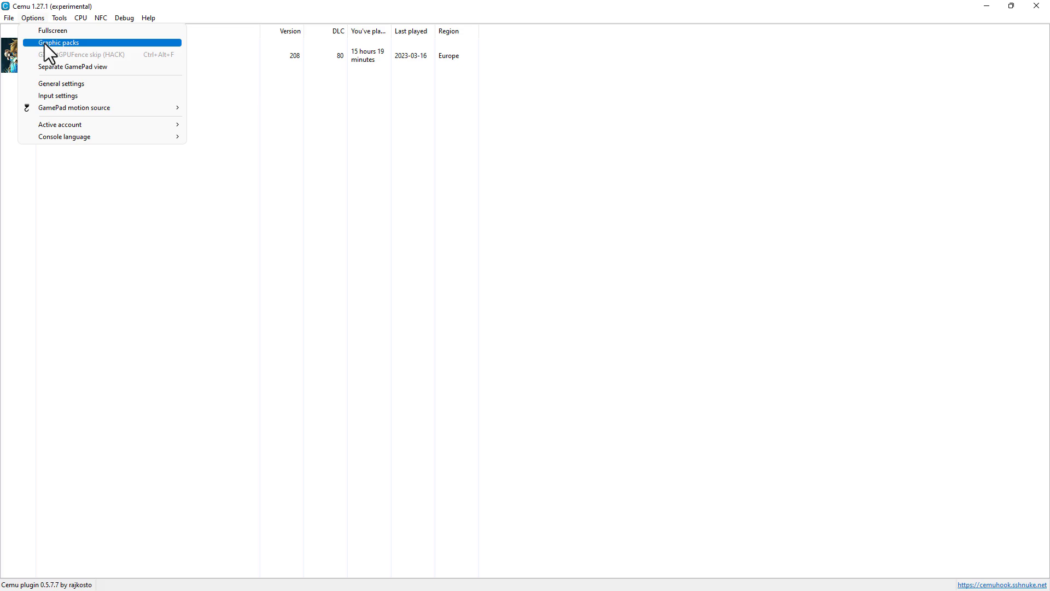
{"action": "left_click", "coordinate": [58, 84]}
{"action": "left_click", "coordinate": [406, 194]}
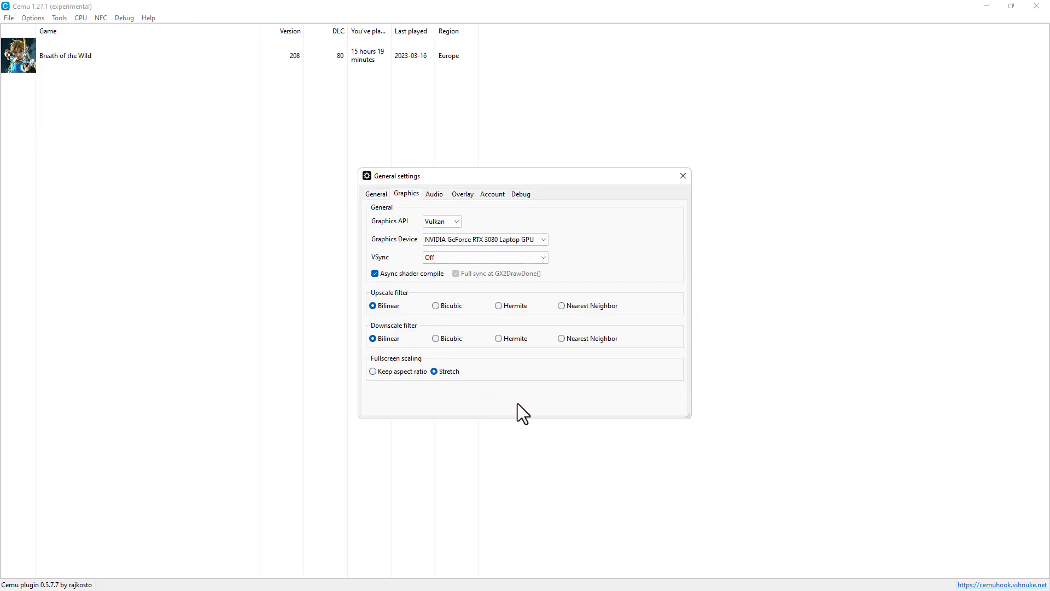
{"action": "key", "text": "Escape"}
Enable the Extended Memory mod in the Breath of the Wild graphic packs.
{"action": "left_click", "coordinate": [42, 44]}
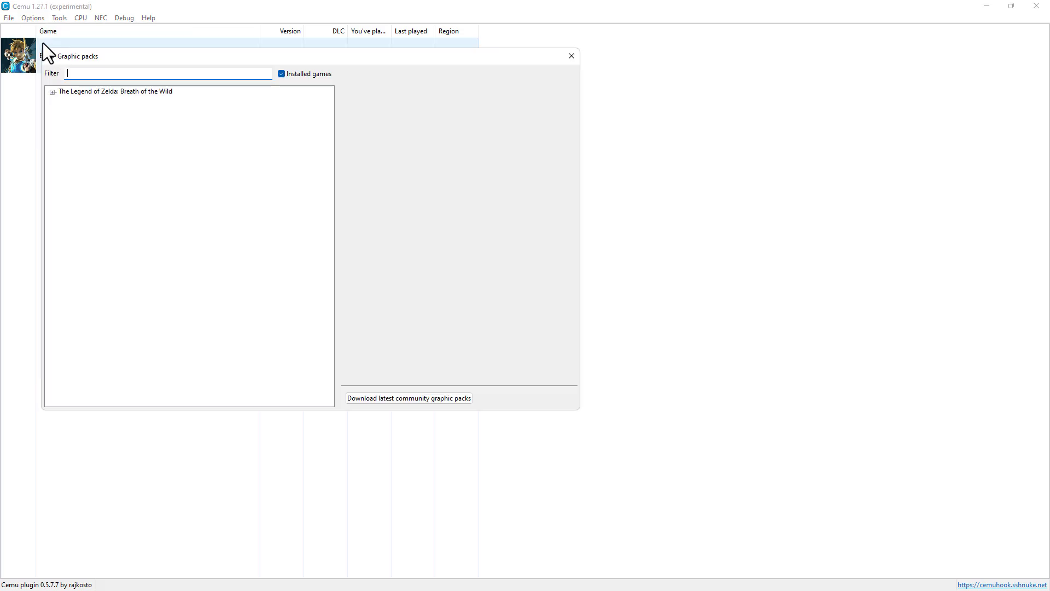
{"action": "left_click", "coordinate": [52, 91]}
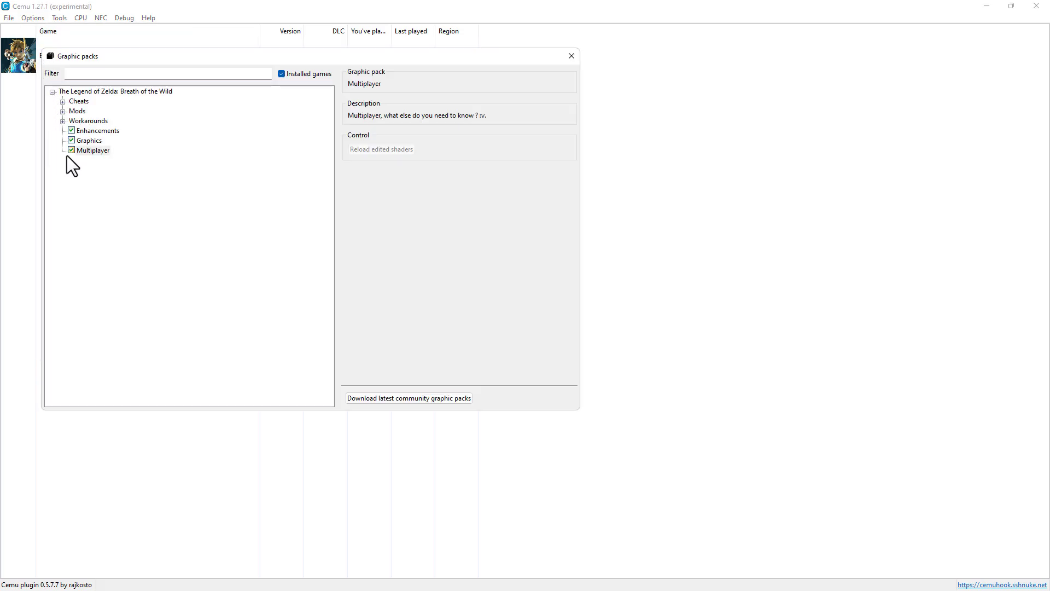
{"action": "left_click", "coordinate": [64, 112]}
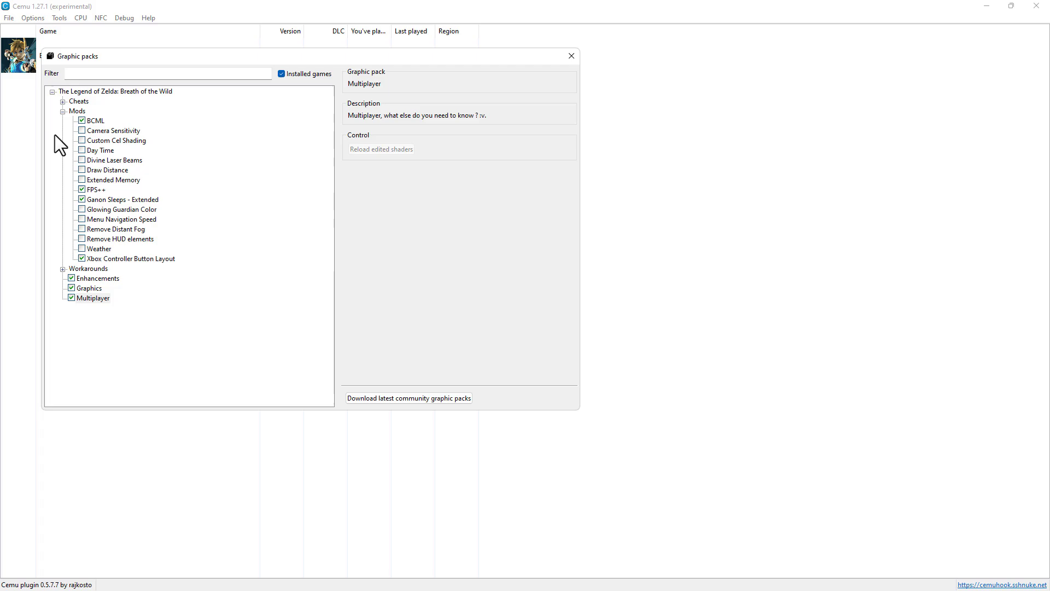
{"action": "left_click", "coordinate": [82, 180]}
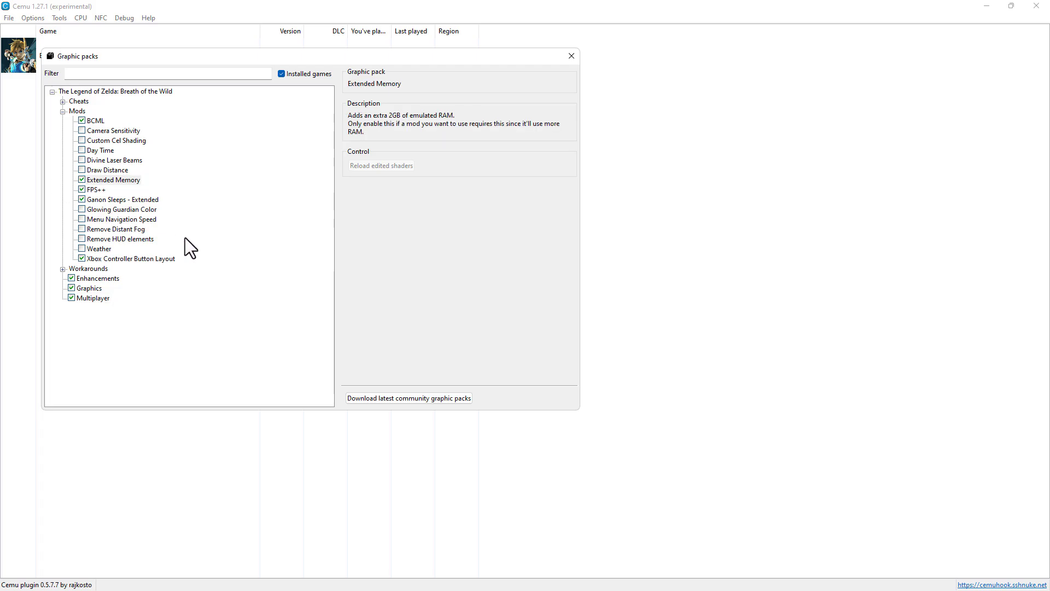
{"action": "left_click", "coordinate": [63, 111]}
Set the Graphics pack's aspect ratio to 21:9 and its resolution to 3840x1600.
{"action": "left_click", "coordinate": [98, 131]}
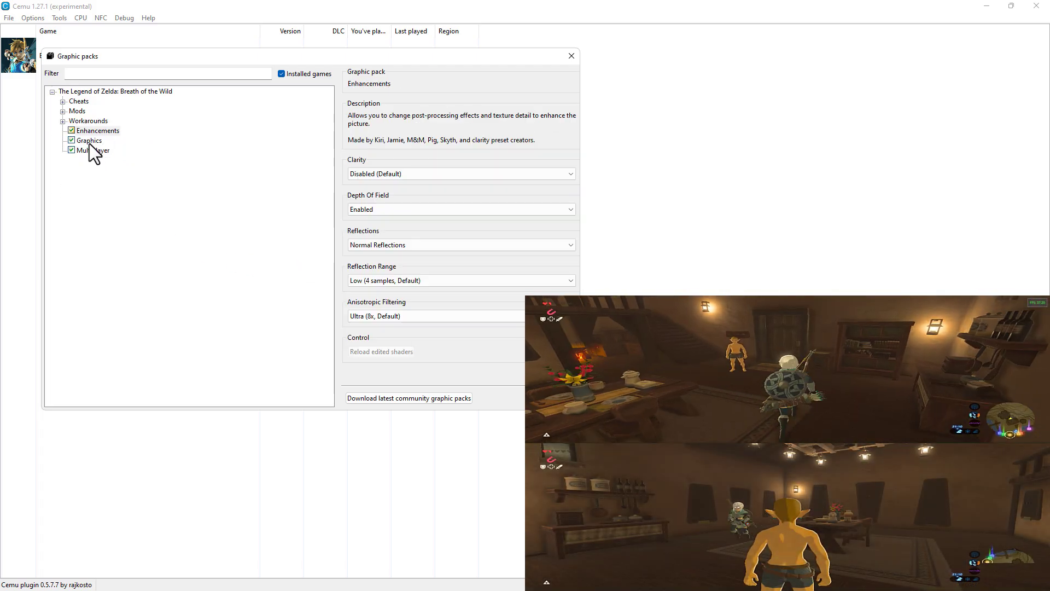
{"action": "left_click", "coordinate": [90, 141]}
{"action": "left_click", "coordinate": [452, 165]}
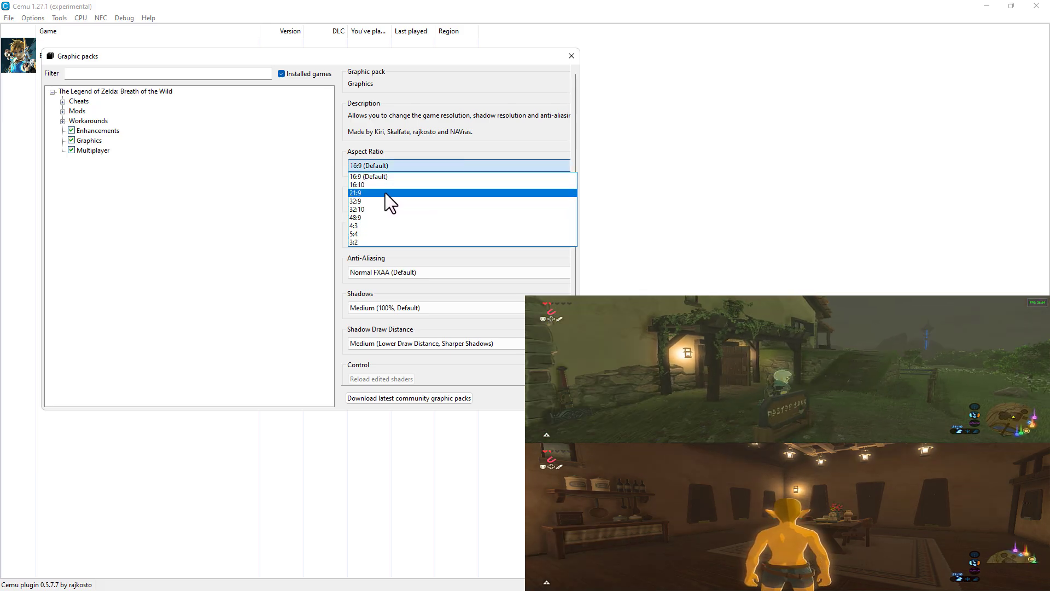
{"action": "left_click", "coordinate": [385, 193]}
{"action": "left_click", "coordinate": [386, 201]}
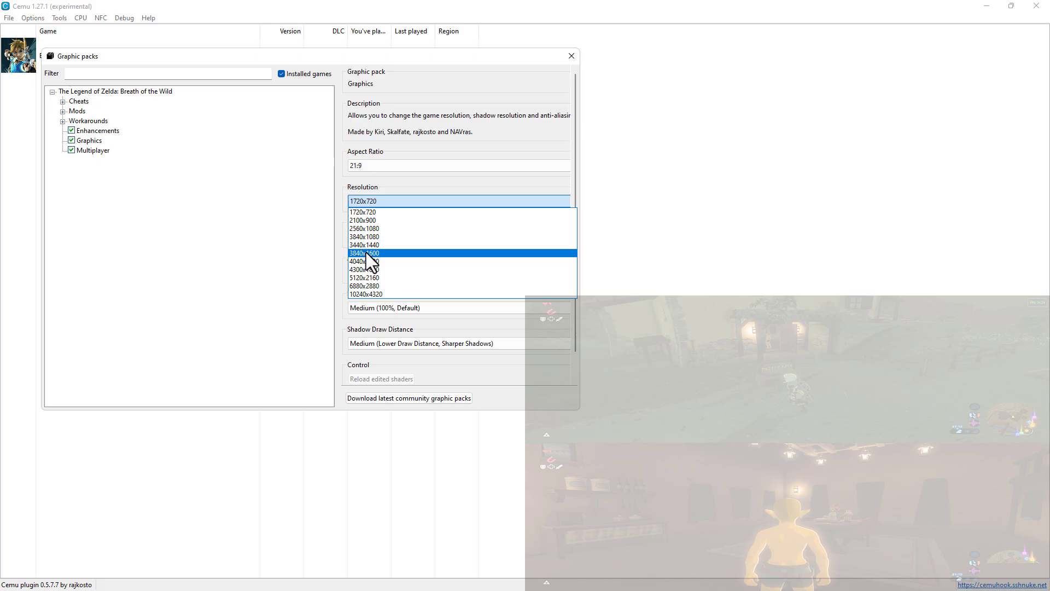
{"action": "left_click", "coordinate": [365, 253]}
Set the Graphics pack's aspect ratio to 16:9 (Default) and its resolution to 3840x2160 (4K).
{"action": "left_click", "coordinate": [421, 174]}
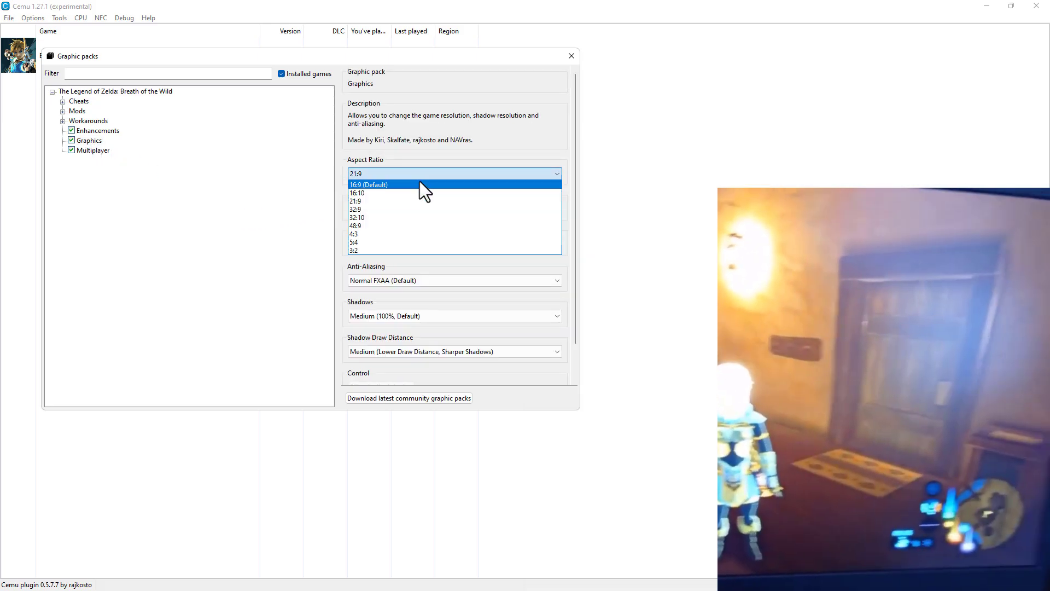
{"action": "left_click", "coordinate": [420, 184]}
{"action": "left_click", "coordinate": [418, 209]}
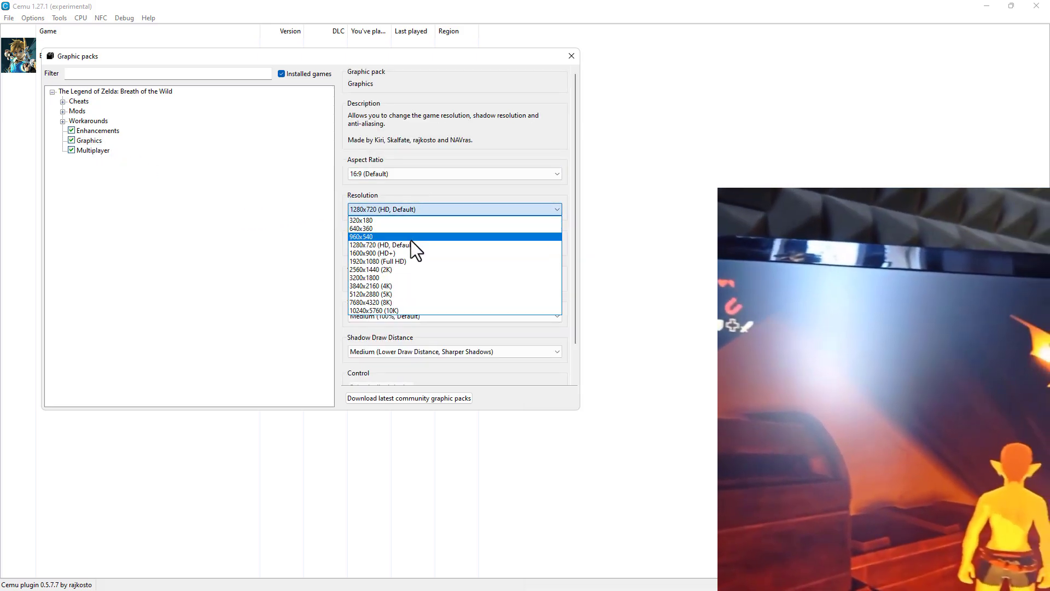
{"action": "left_click", "coordinate": [408, 285]}
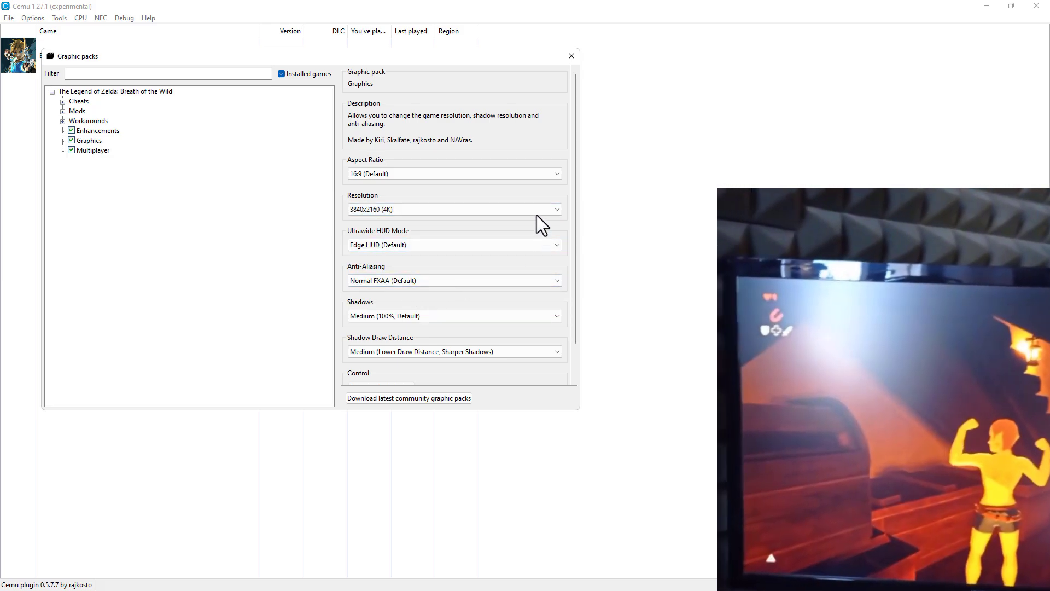
Try 1920x1080 (Full HD) as the Graphics pack's resolution and settle on 3200x1800.
{"action": "left_click", "coordinate": [537, 212]}
{"action": "left_click", "coordinate": [517, 261]}
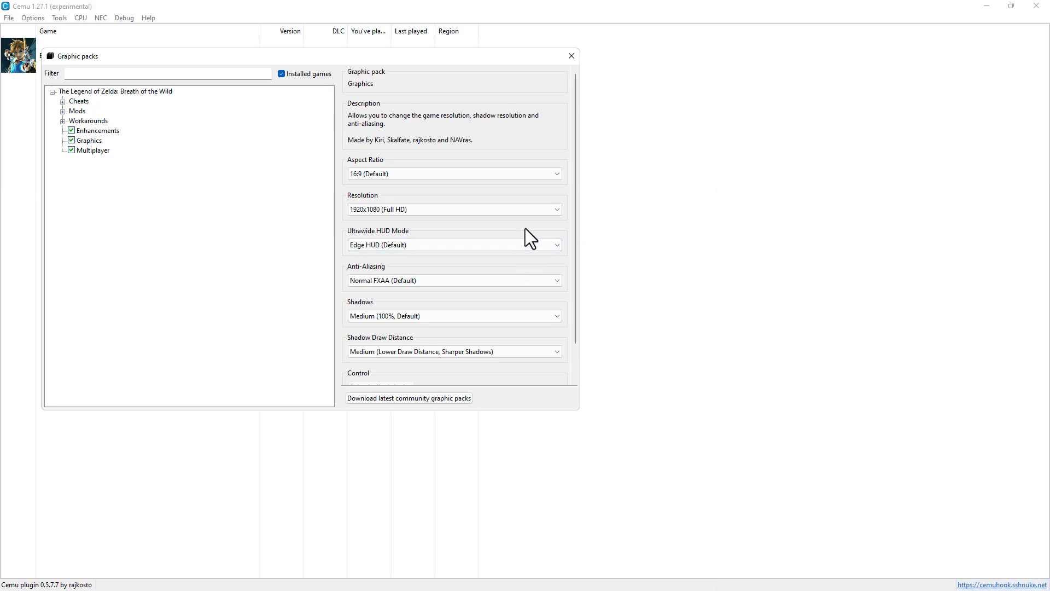
{"action": "left_click", "coordinate": [523, 214]}
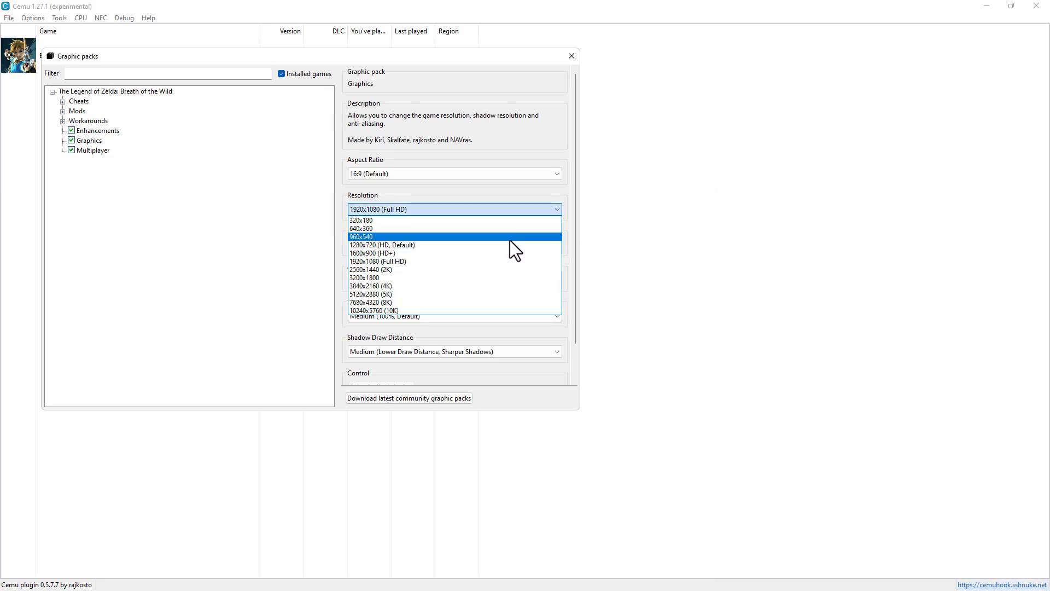
{"action": "left_click", "coordinate": [508, 277]}
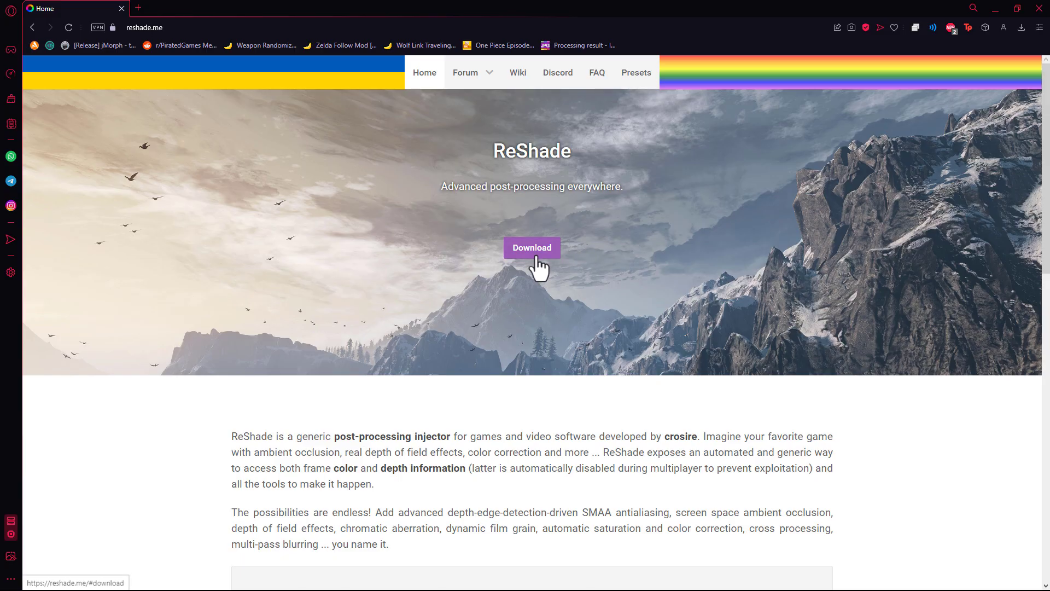
Download ReShade_Setup_5.7.0.exe from the ReShade website to Downloads and launch the setup.
{"action": "left_click", "coordinate": [532, 247]}
{"action": "left_click", "coordinate": [554, 410]}
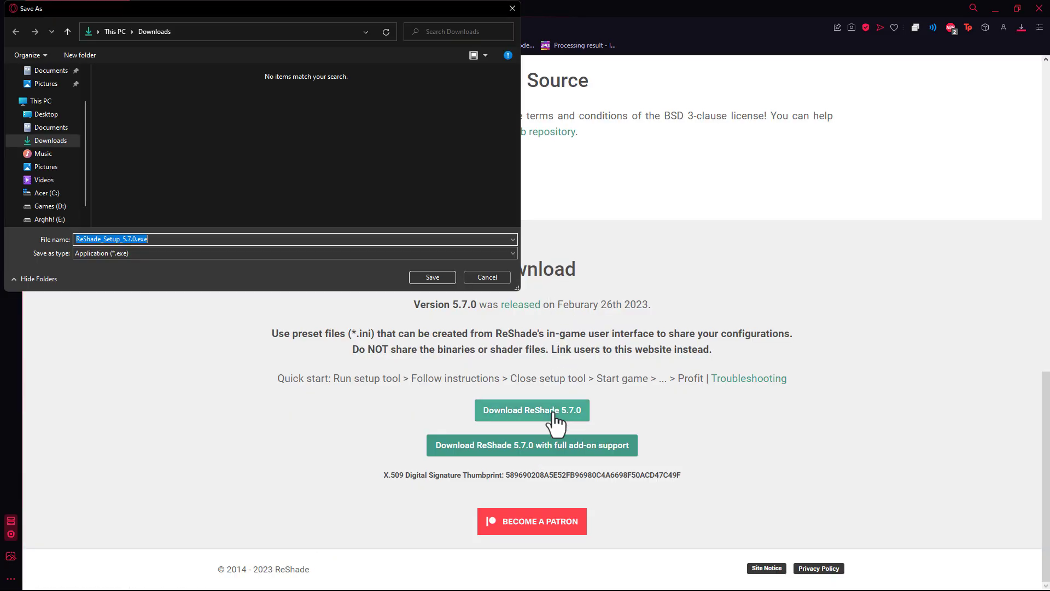
{"action": "left_click", "coordinate": [432, 277]}
{"action": "left_click", "coordinate": [900, 82]}
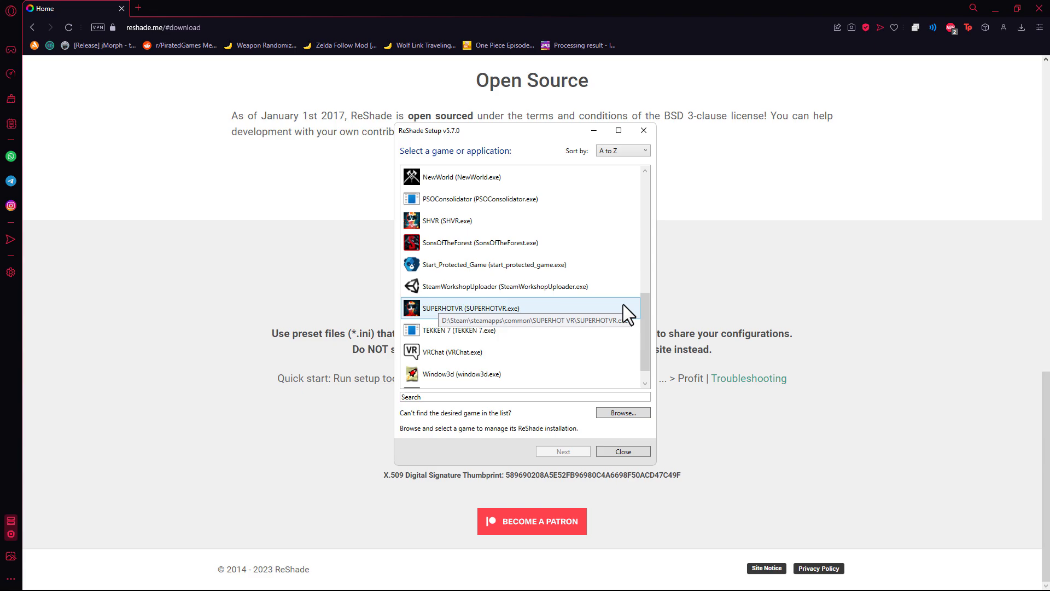
Choose Cemu.exe from the E:\Cemu folder as the application for ReShade and continue to the rendering API choice.
{"action": "scroll", "coordinate": [624, 306], "scroll_direction": "up", "scroll_amount": 10}
{"action": "left_click", "coordinate": [620, 413]}
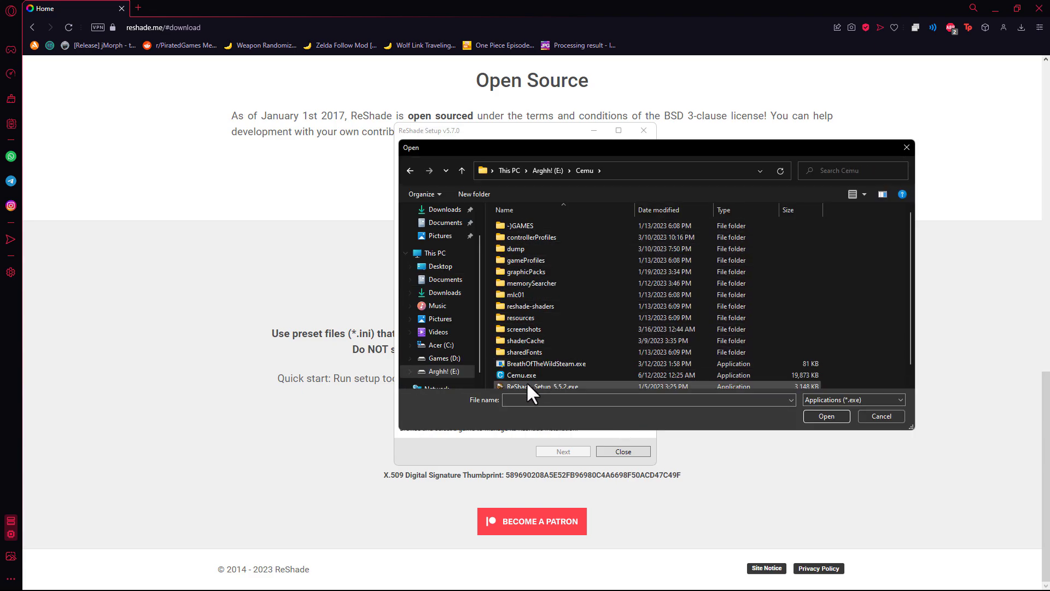
{"action": "left_click", "coordinate": [520, 374]}
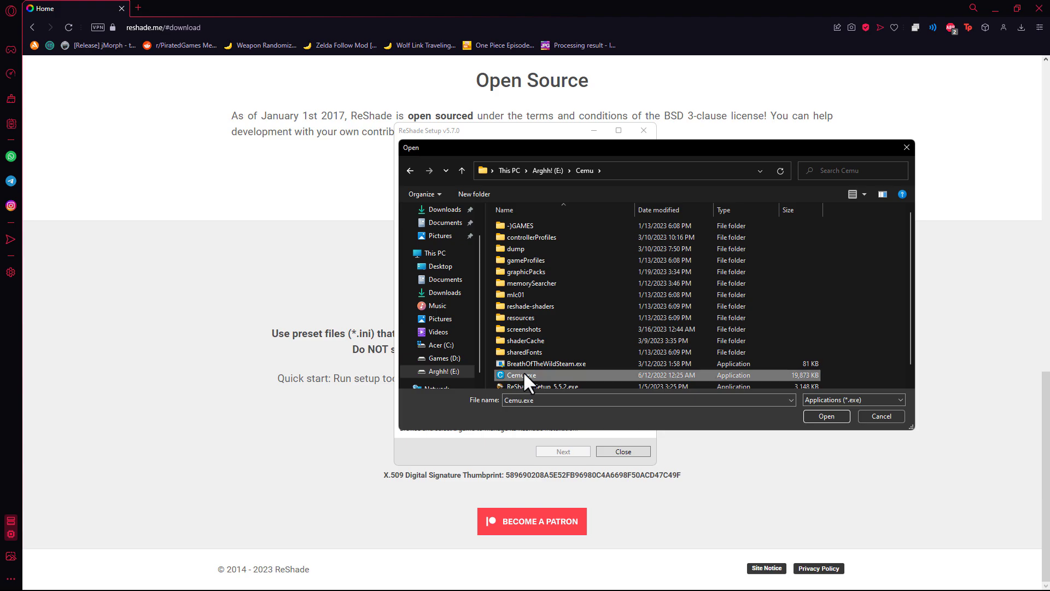
{"action": "left_click", "coordinate": [815, 416]}
{"action": "left_click", "coordinate": [570, 451]}
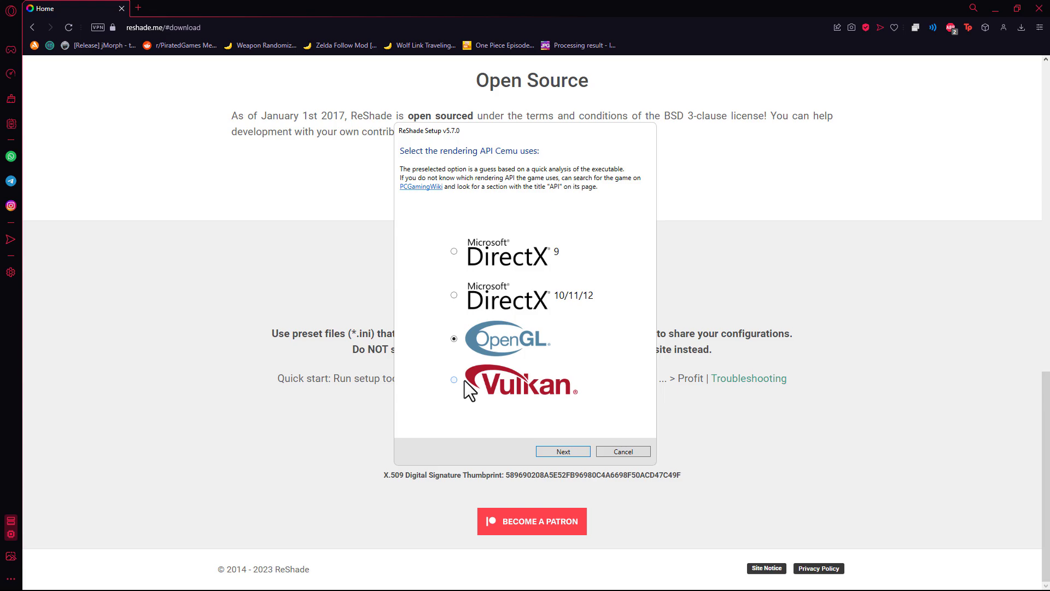
Modify the existing ReShade installation for Cemu, keeping the DefaultPreset2.ini preset, and finish the setup.
{"action": "left_click", "coordinate": [580, 454]}
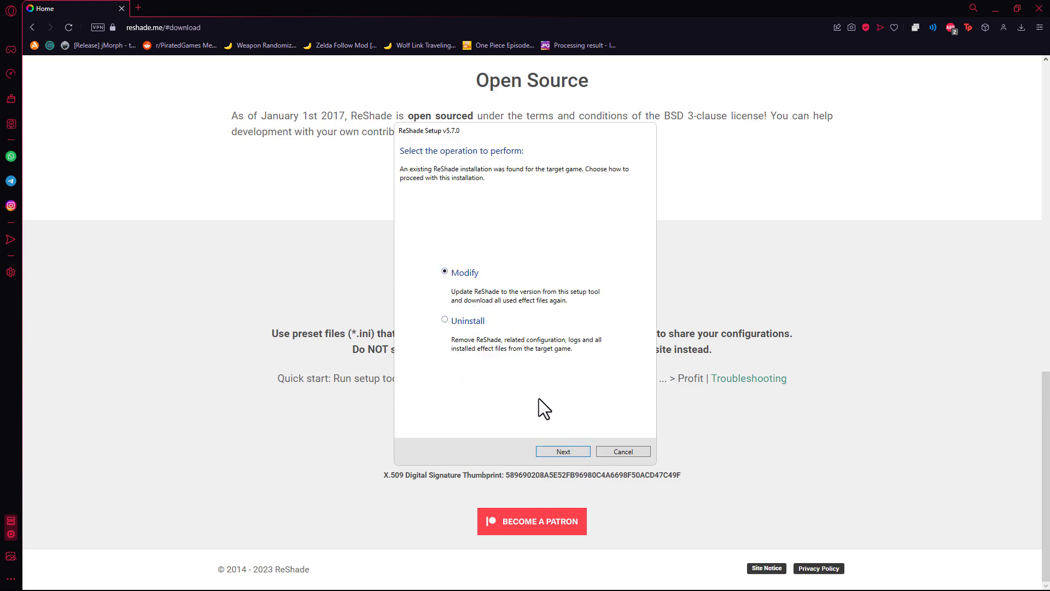
{"action": "left_click", "coordinate": [578, 451]}
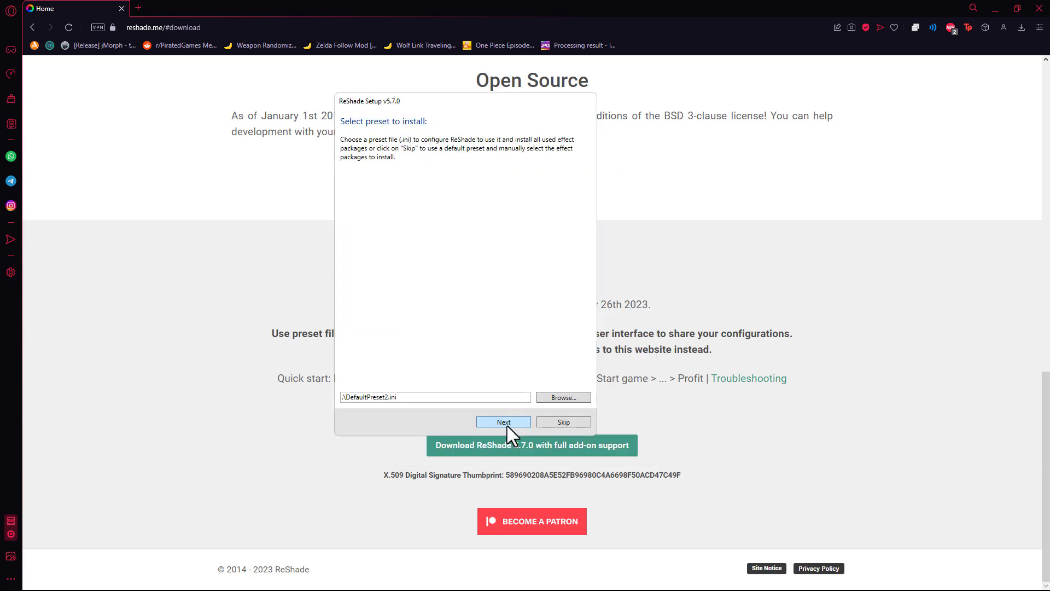
{"action": "left_click", "coordinate": [504, 422]}
{"action": "left_click", "coordinate": [504, 422]}
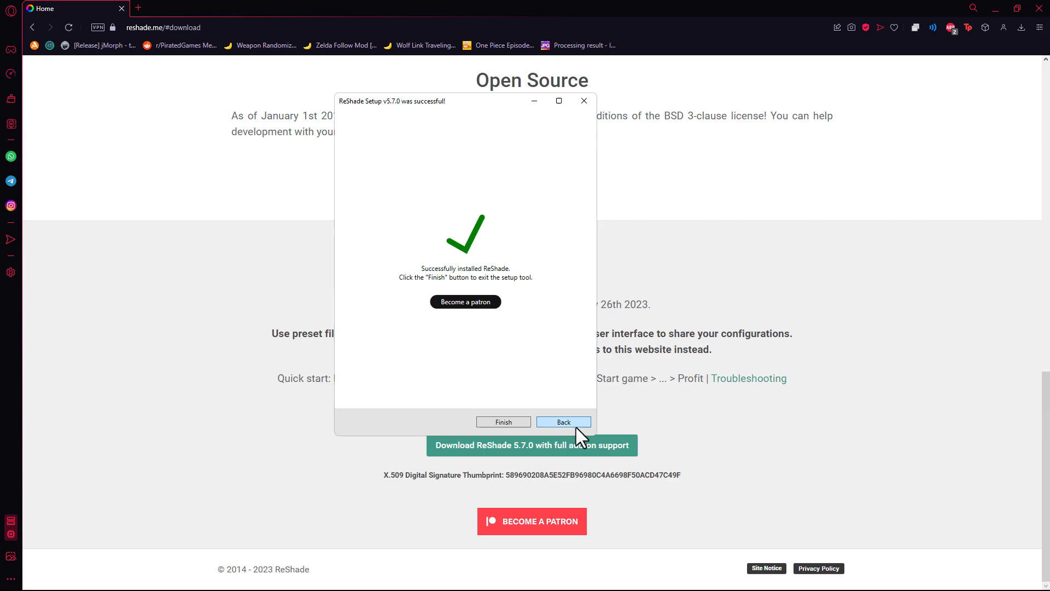
{"action": "left_click", "coordinate": [504, 422]}
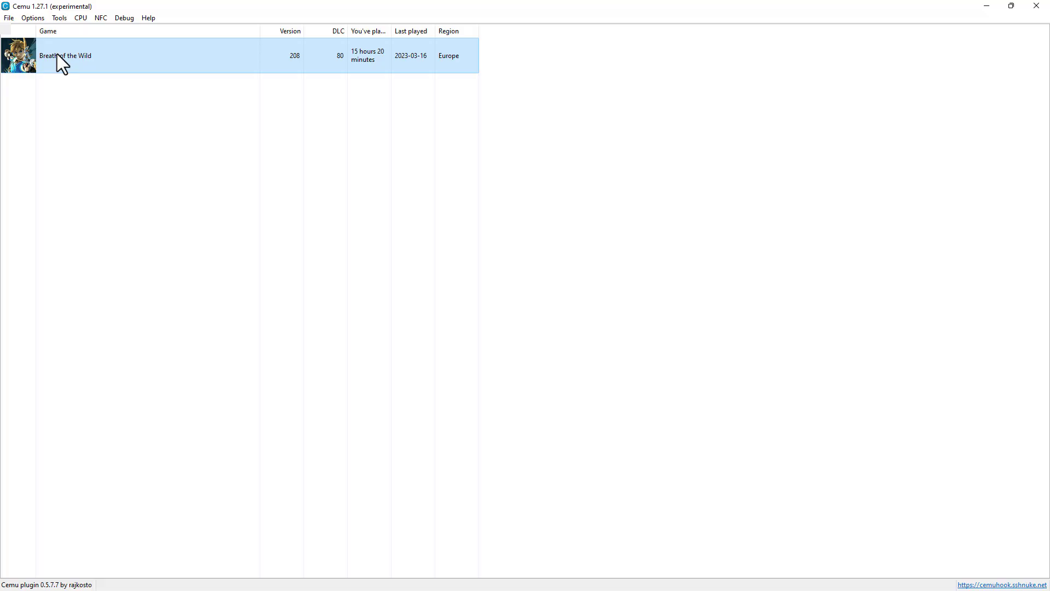
Launch Breath of the Wild in Cemu and find and open the Windows On-Screen Keyboard.
{"action": "double_click", "coordinate": [57, 54]}
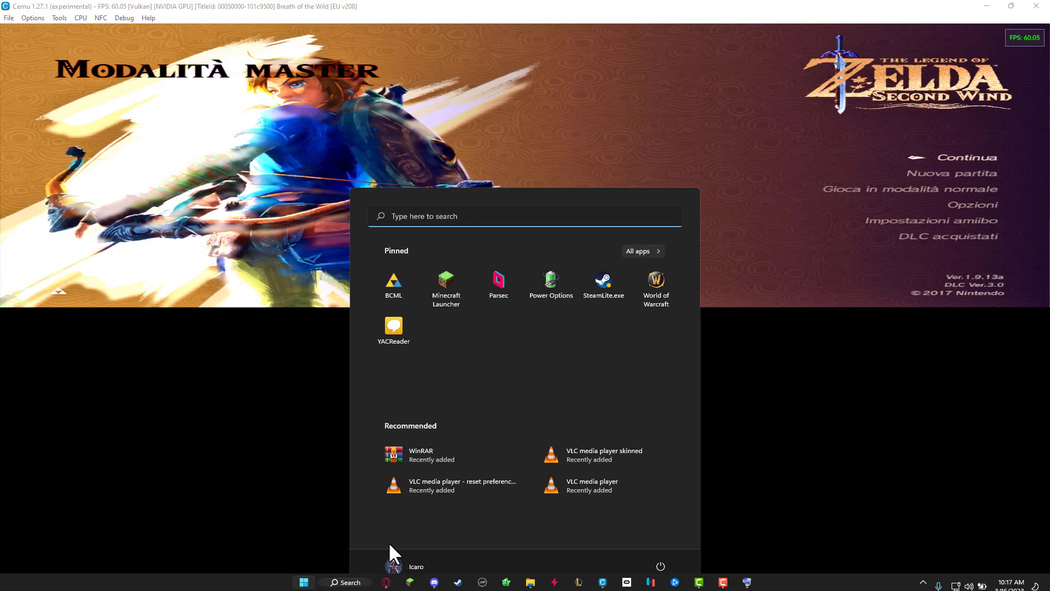
{"action": "left_click", "coordinate": [349, 582]}
{"action": "type", "text": "key"}
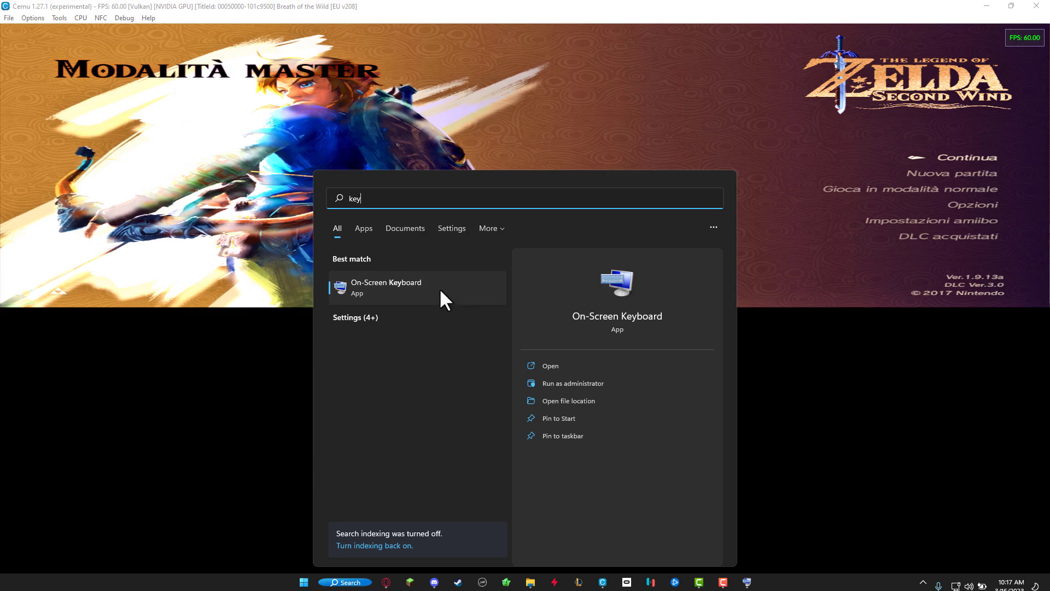
{"action": "left_click", "coordinate": [439, 288]}
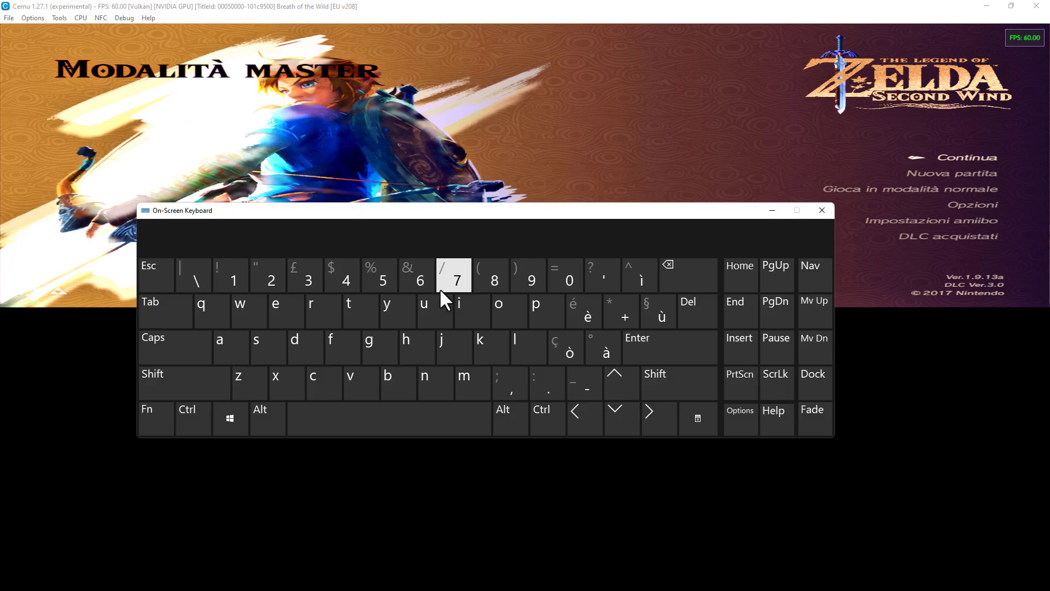
Open the ReShade overlay over the game and enable the To_Else [3DToElse.fx] effect in DefaultPreset2.
{"action": "left_click", "coordinate": [746, 280]}
{"action": "left_click", "coordinate": [771, 210]}
{"action": "left_click_drag", "start_coordinate": [365, 217], "coordinate": [359, 391]}
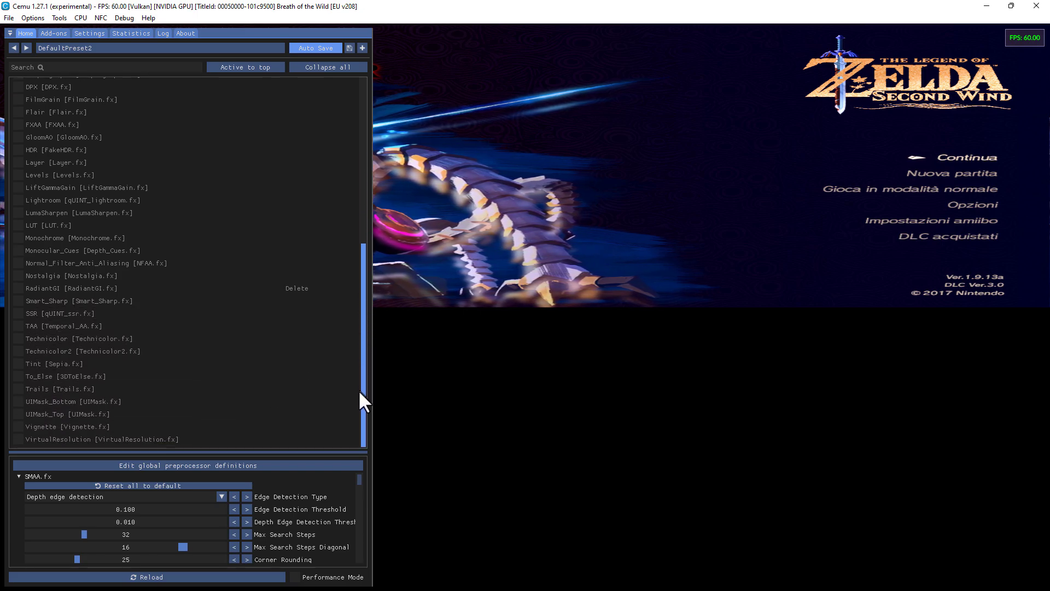
{"action": "left_click", "coordinate": [16, 376]}
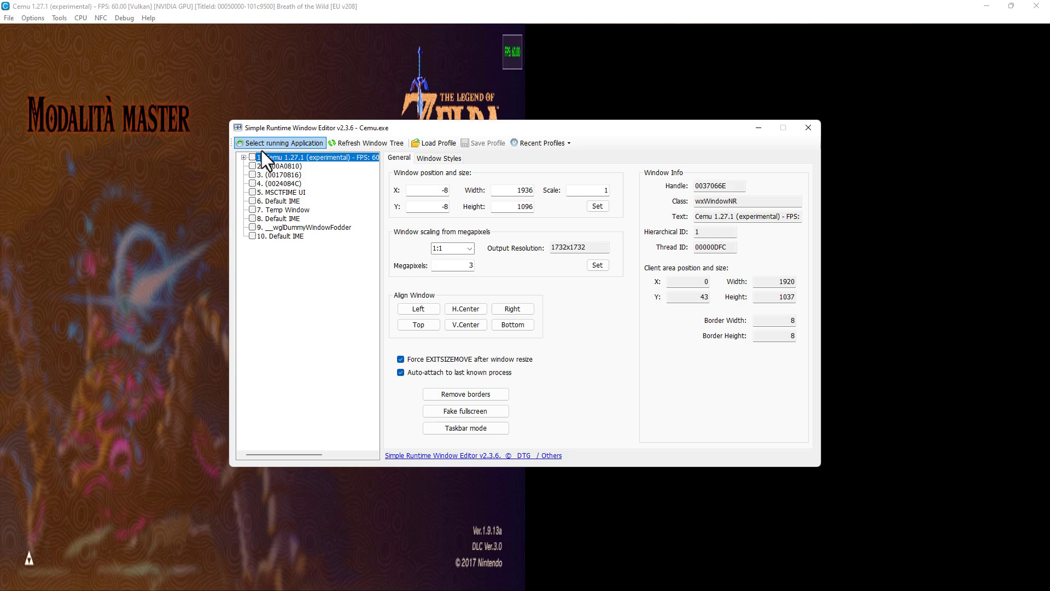
In Simple Runtime Window Editor, attach to Cemu.exe and apply a window width of 3840 and height of 1080.
{"action": "left_click", "coordinate": [260, 143]}
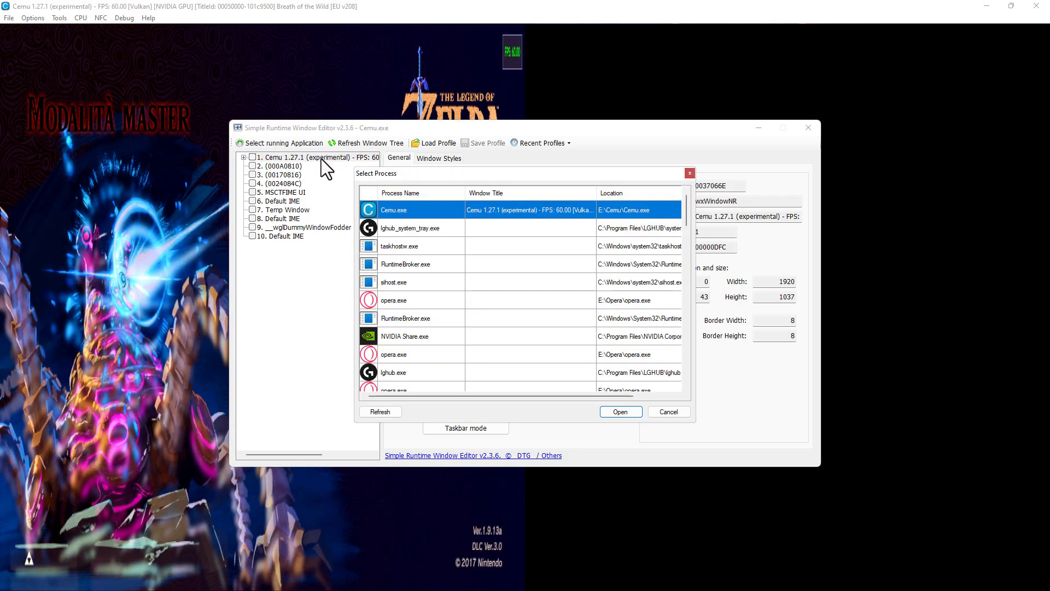
{"action": "double_click", "coordinate": [419, 210]}
{"action": "left_click_drag", "start_coordinate": [519, 191], "coordinate": [540, 192]}
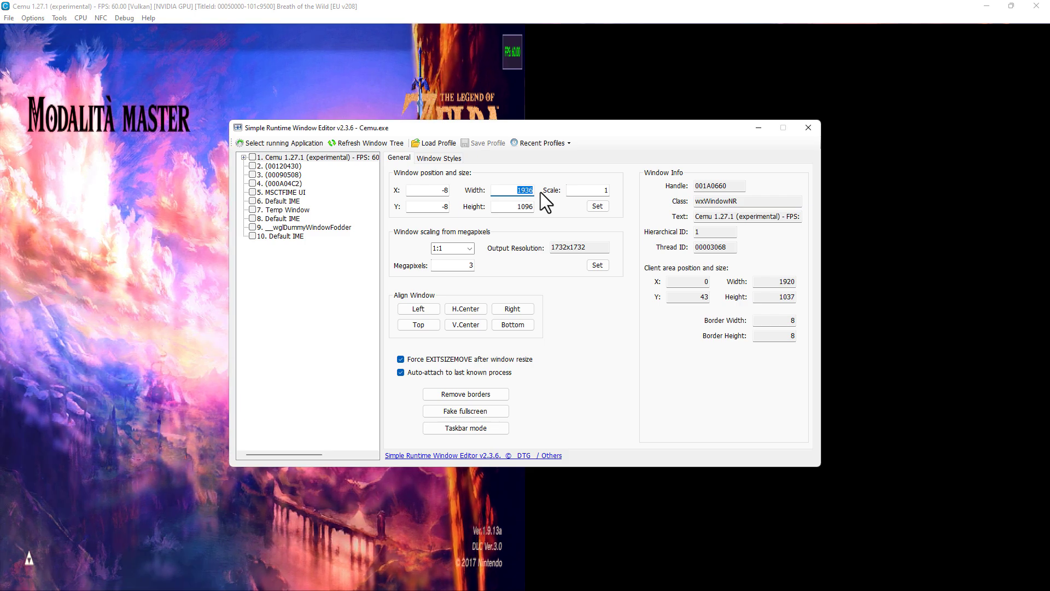
{"action": "type", "text": "384"}
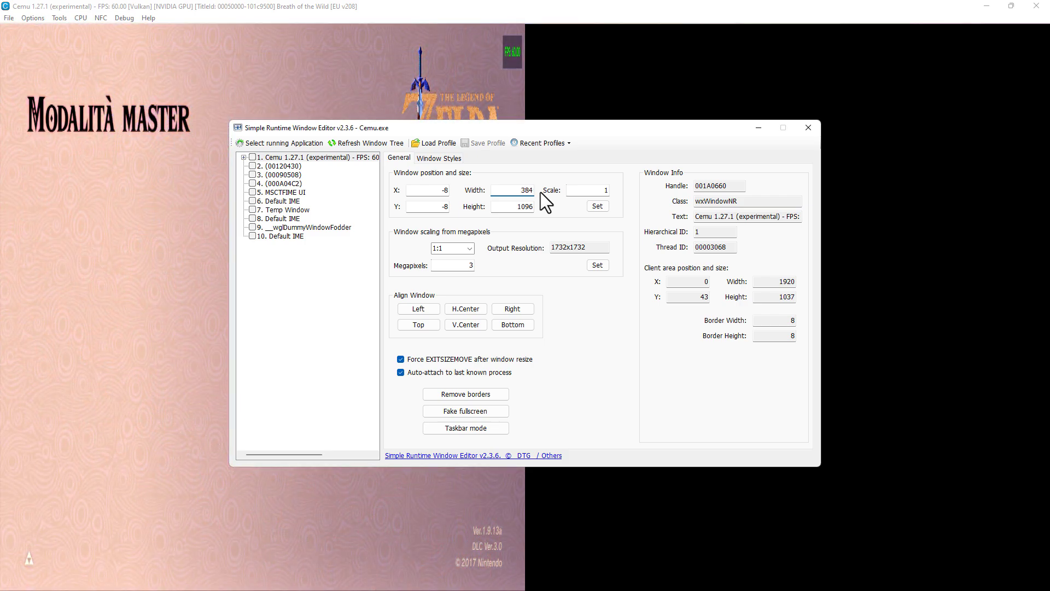
{"action": "type", "text": "0"}
{"action": "key", "text": "Tab"}
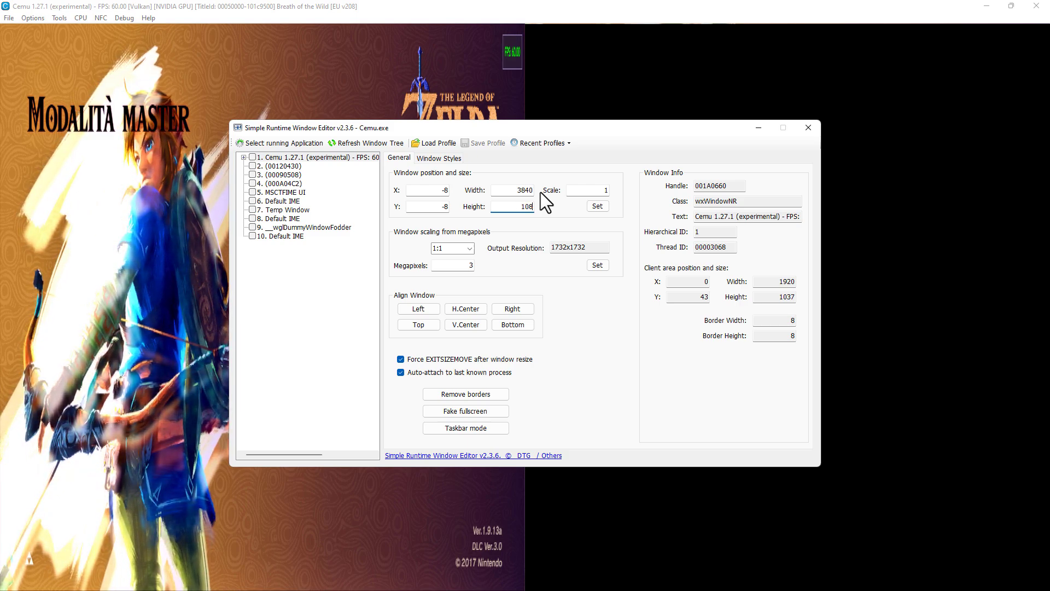
{"action": "left_click", "coordinate": [599, 207]}
Try centre and right alignment for the Cemu window, settle on left alignment and remove the window's borders.
{"action": "left_click", "coordinate": [480, 309]}
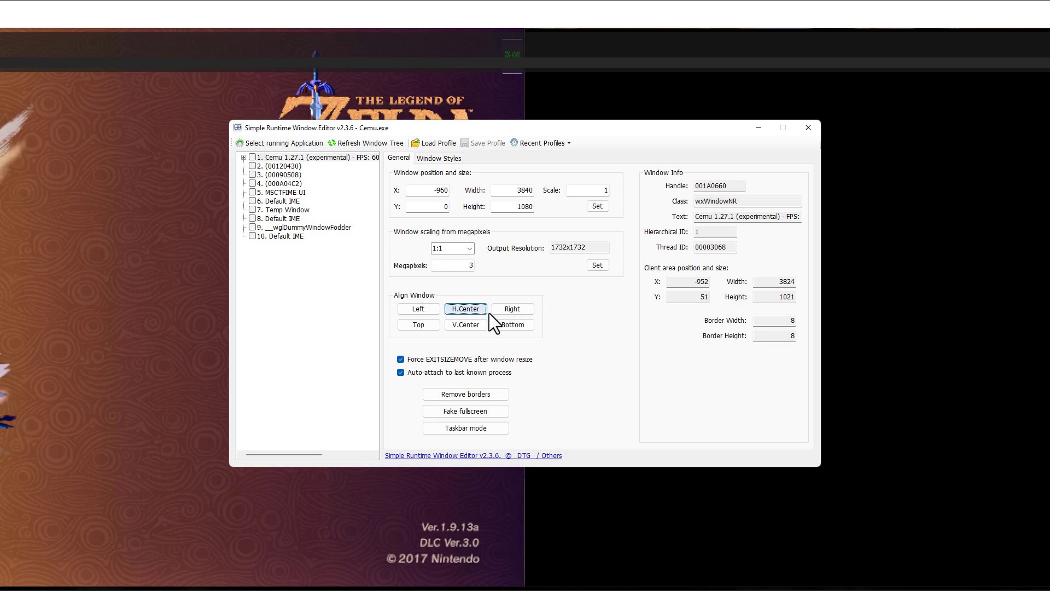
{"action": "left_click", "coordinate": [510, 313]}
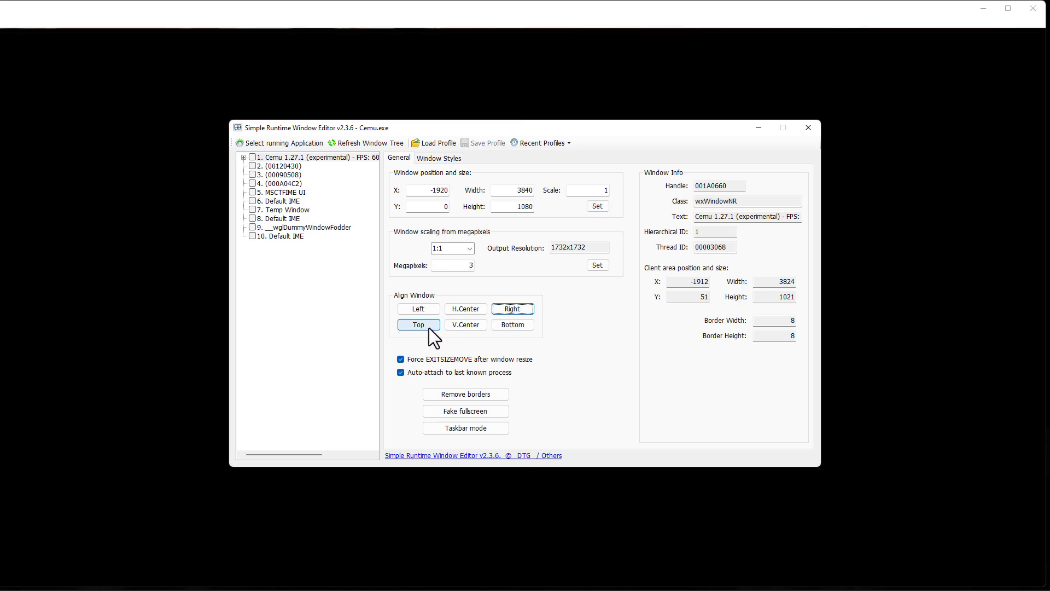
{"action": "left_click", "coordinate": [427, 309]}
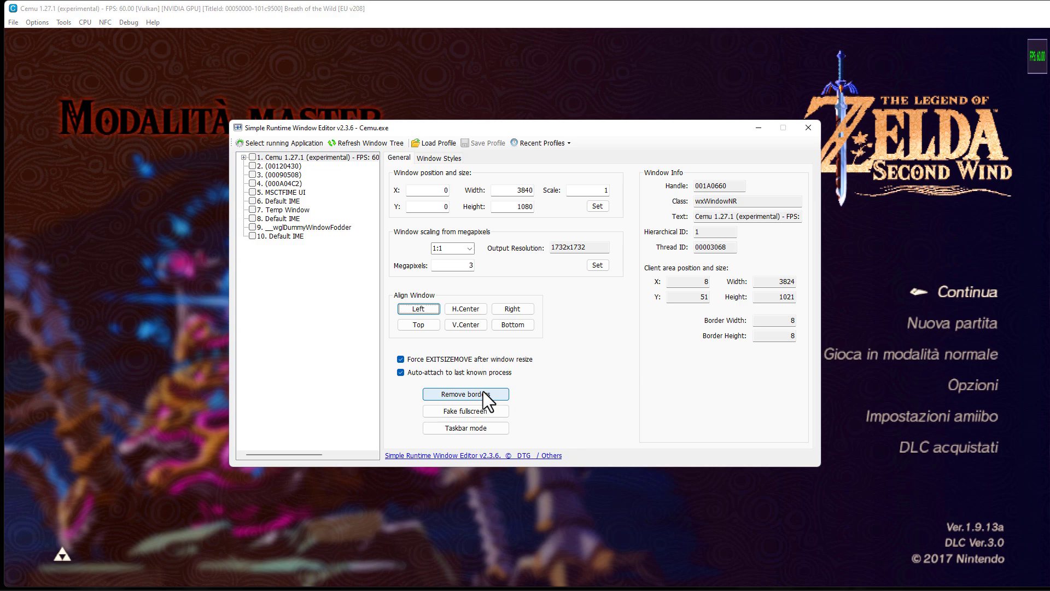
{"action": "left_click", "coordinate": [483, 392]}
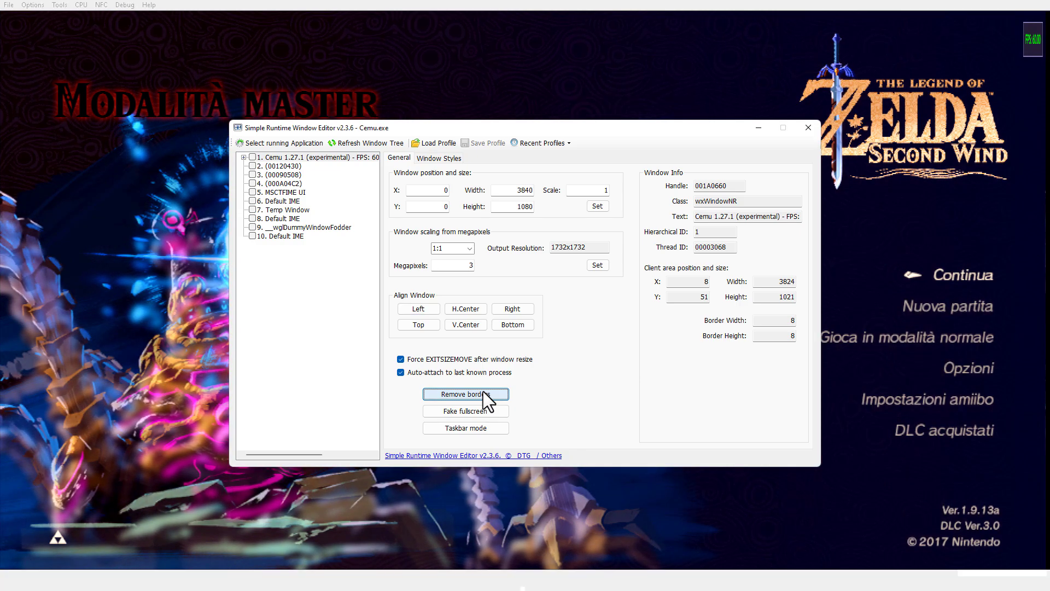
Toggle the WS_MAXIMIZE window style for the Cemu window and save the window settings as a profile.
{"action": "left_click", "coordinate": [444, 160]}
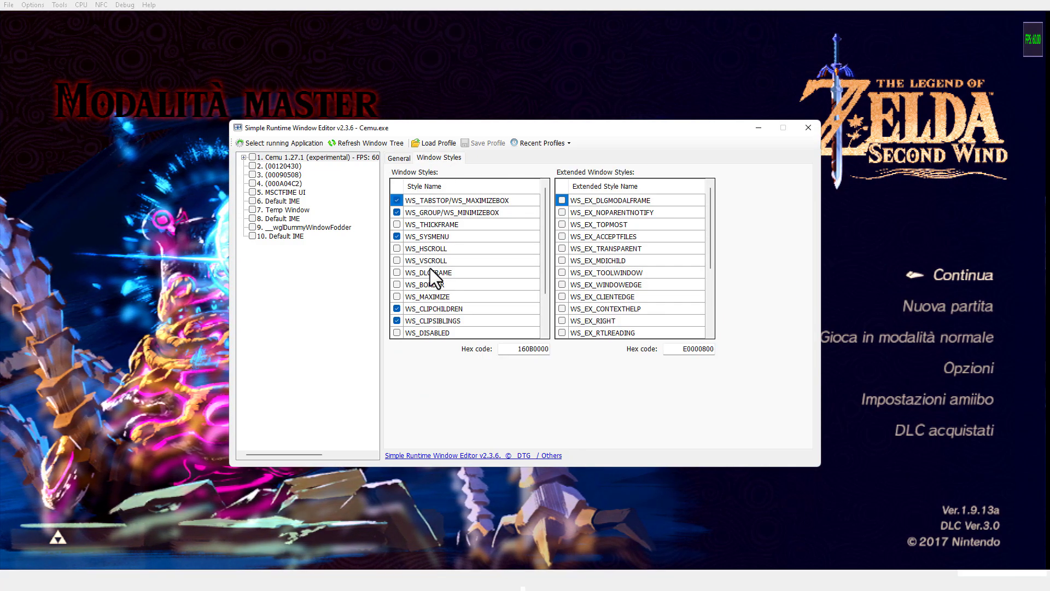
{"action": "left_click", "coordinate": [397, 296]}
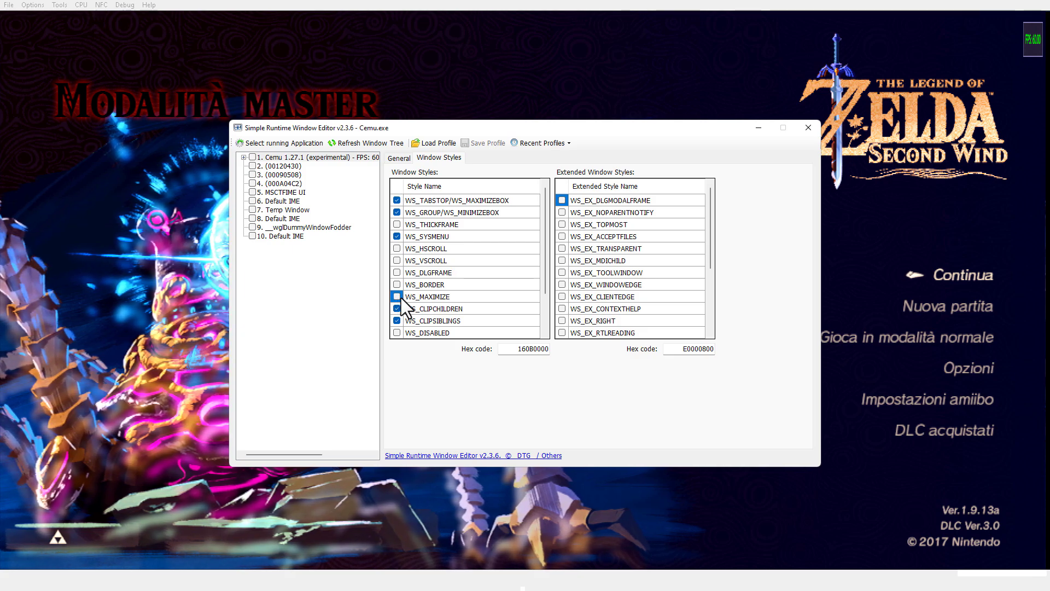
{"action": "scroll", "coordinate": [408, 310], "scroll_direction": "down", "scroll_amount": 1}
{"action": "left_click", "coordinate": [396, 297]}
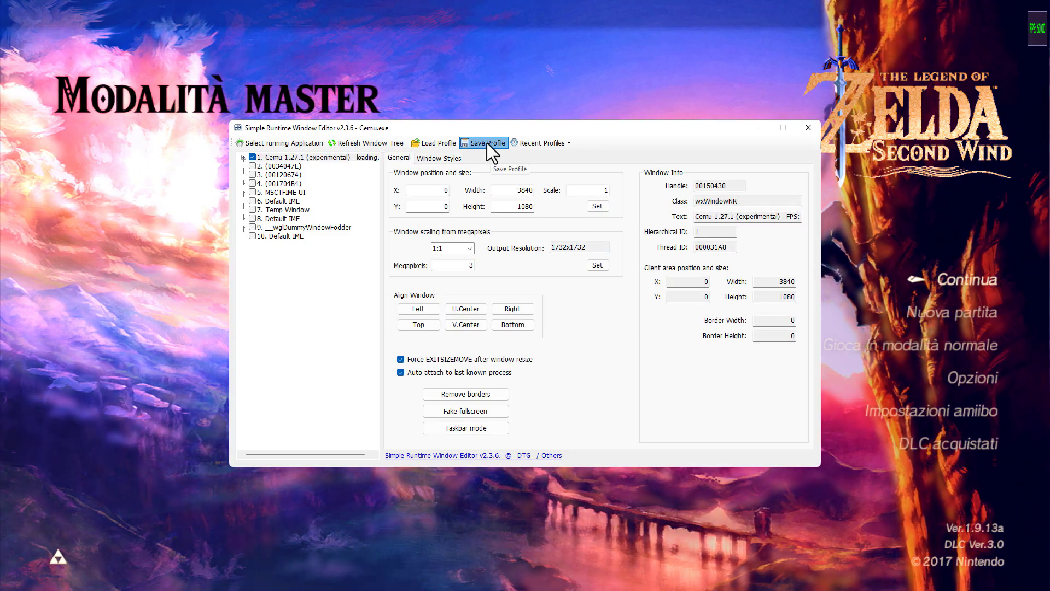
{"action": "left_click", "coordinate": [486, 143]}
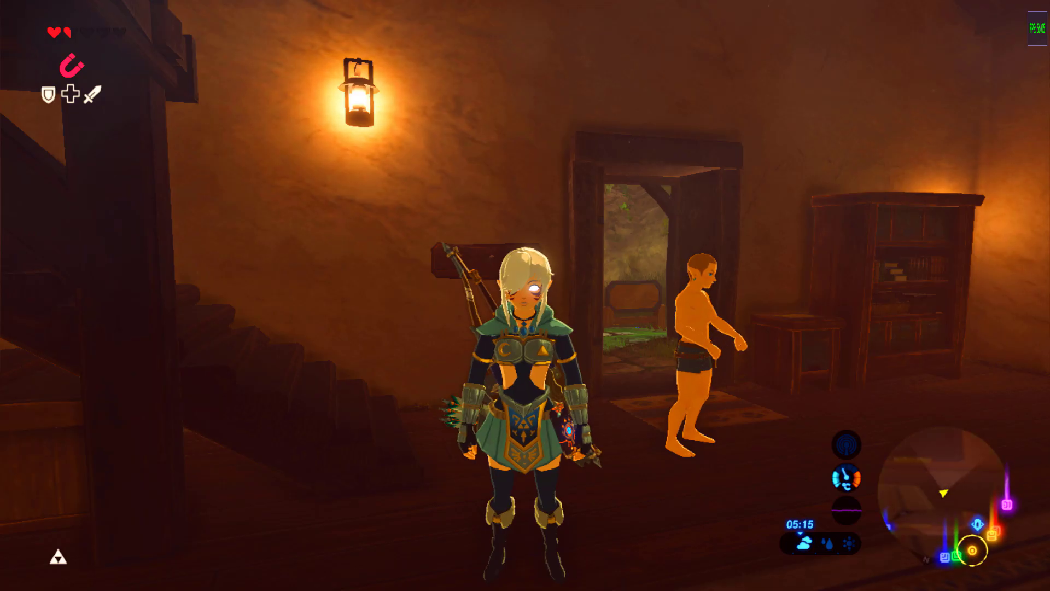
Reopen the ReShade overlay in the running game and toggle Eye Swap in the 3DToElse.fx stereoscopic options.
{"action": "key", "text": "a"}
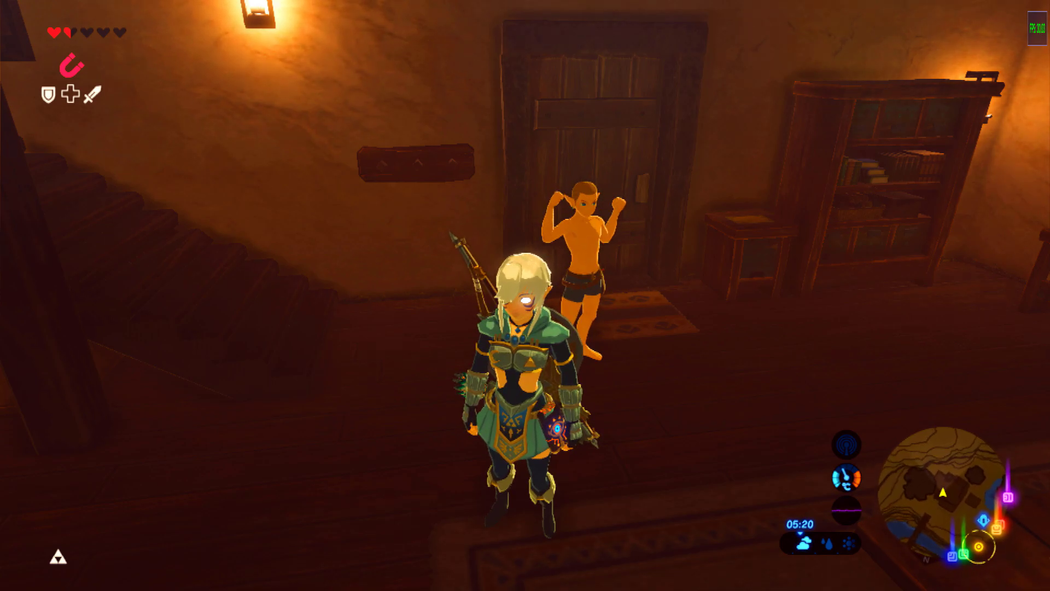
{"action": "key", "text": "Home"}
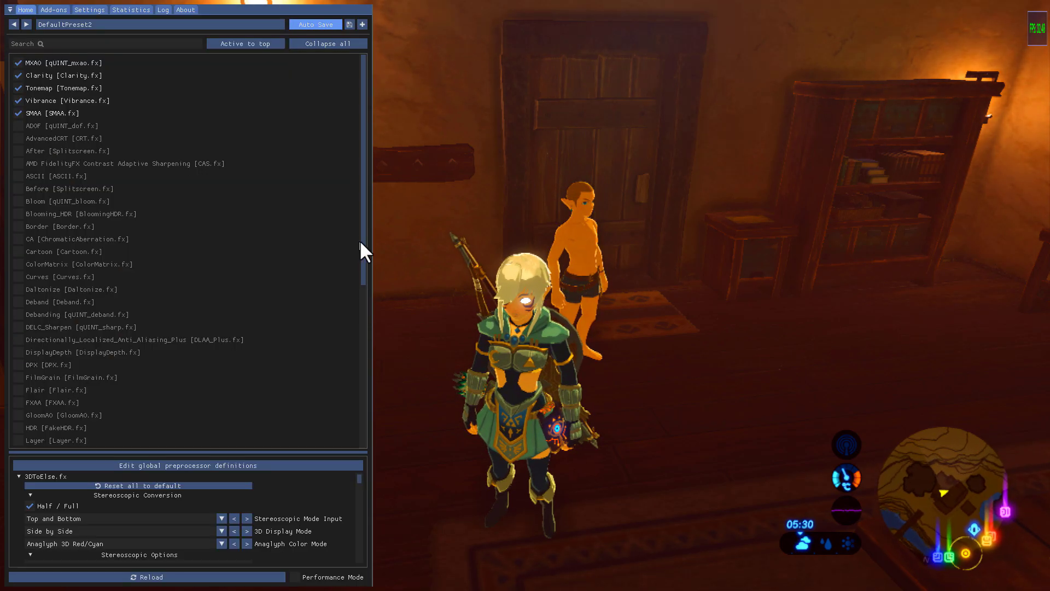
{"action": "left_click_drag", "start_coordinate": [359, 239], "coordinate": [350, 426]}
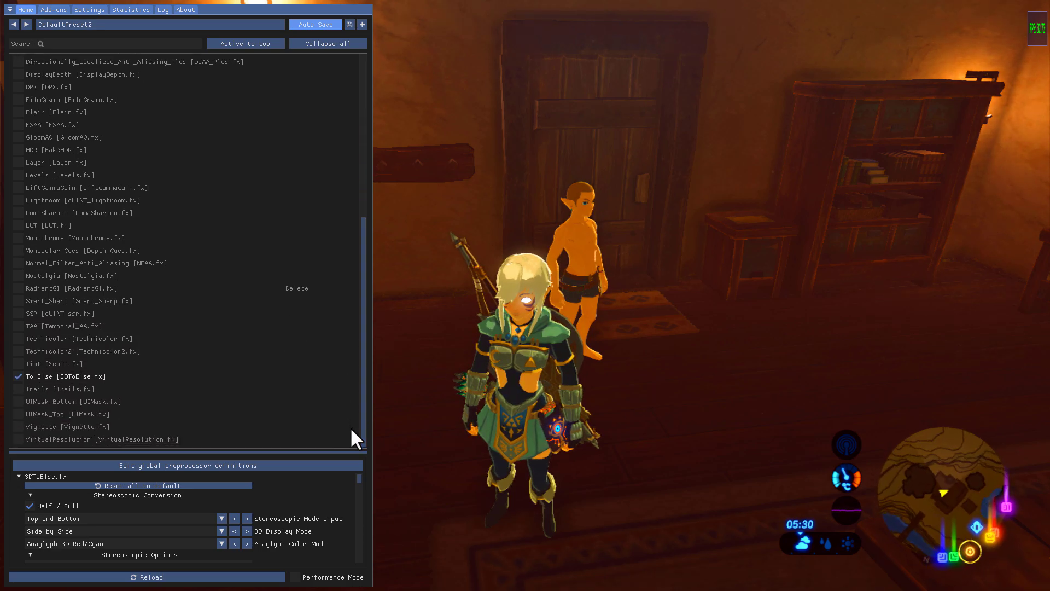
{"action": "scroll", "coordinate": [332, 503], "scroll_direction": "down", "scroll_amount": 1}
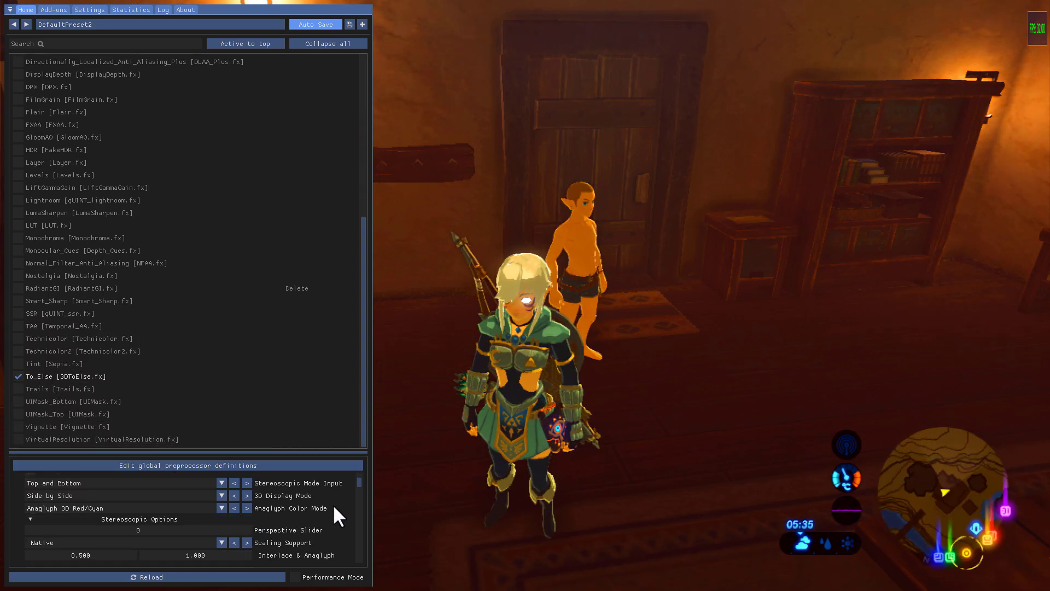
{"action": "scroll", "coordinate": [336, 510], "scroll_direction": "down", "scroll_amount": 3}
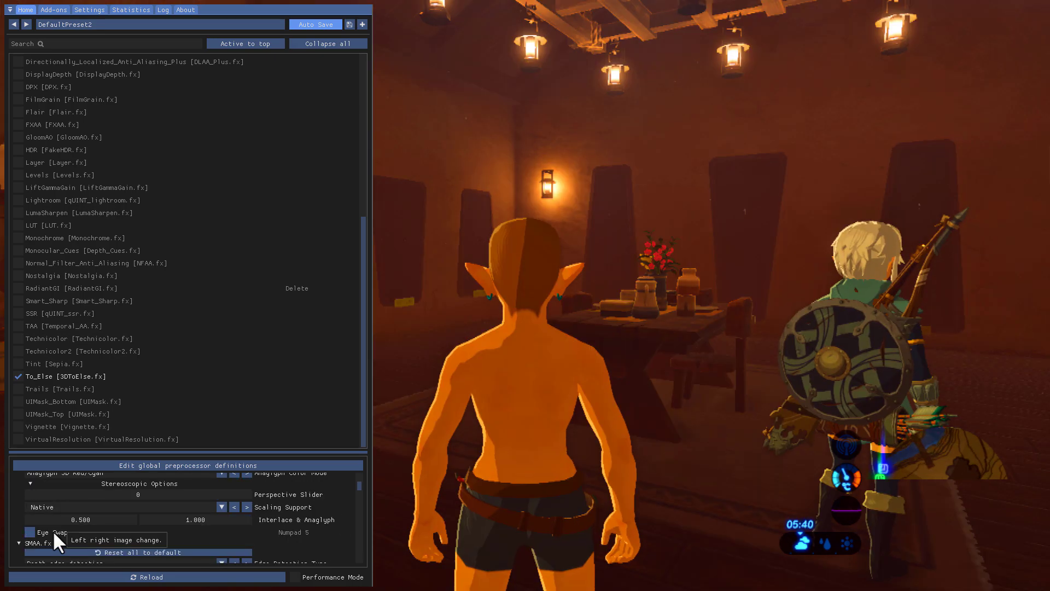
{"action": "left_click", "coordinate": [53, 532]}
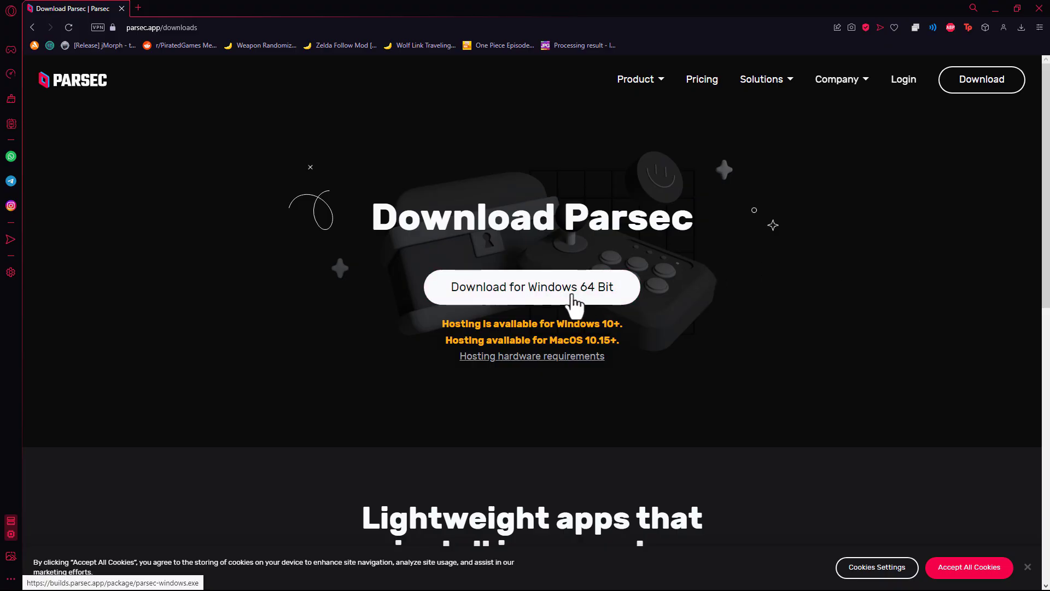
Download the Windows 64-bit Parsec installer, parsec-windows.exe, from the Parsec website to Downloads.
{"action": "left_click", "coordinate": [571, 295]}
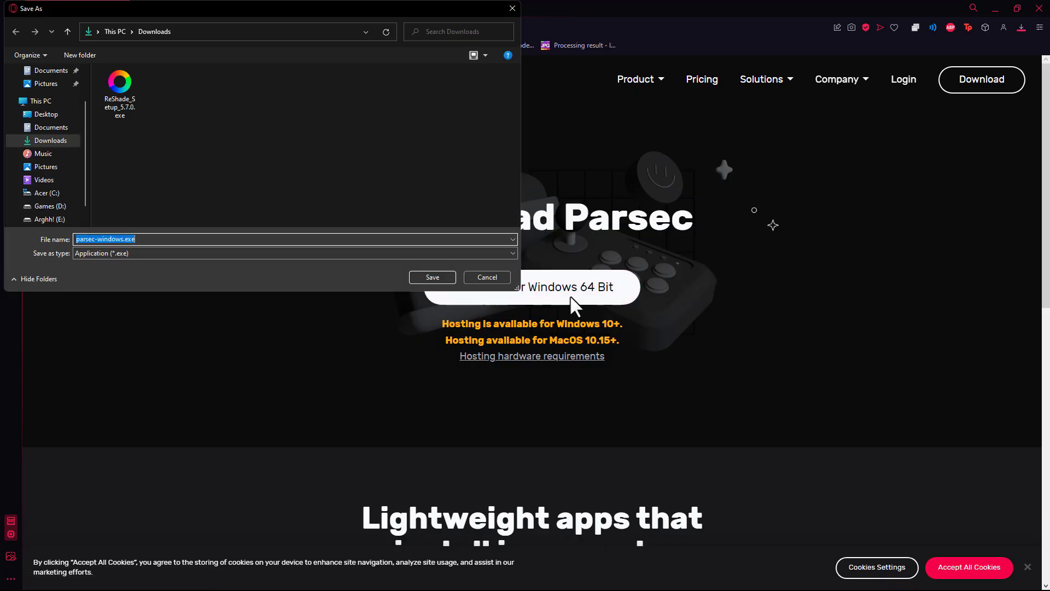
{"action": "left_click", "coordinate": [438, 278]}
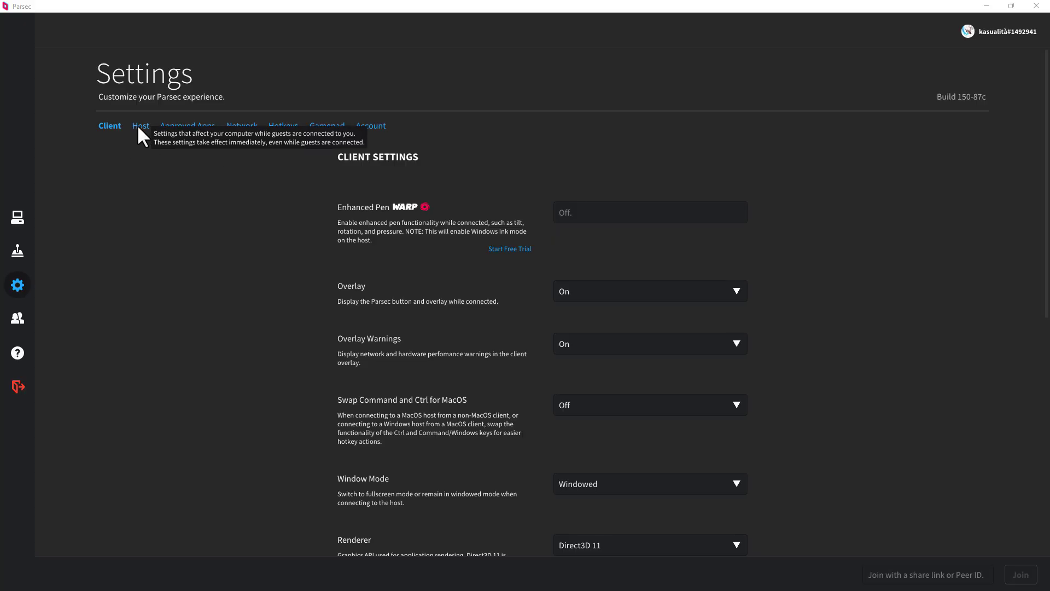
In Parsec's host settings, choose the first Generic PnP Monitor as the captured display and review the remaining host options.
{"action": "left_click", "coordinate": [139, 126]}
{"action": "scroll", "coordinate": [120, 246], "scroll_direction": "down", "scroll_amount": 3}
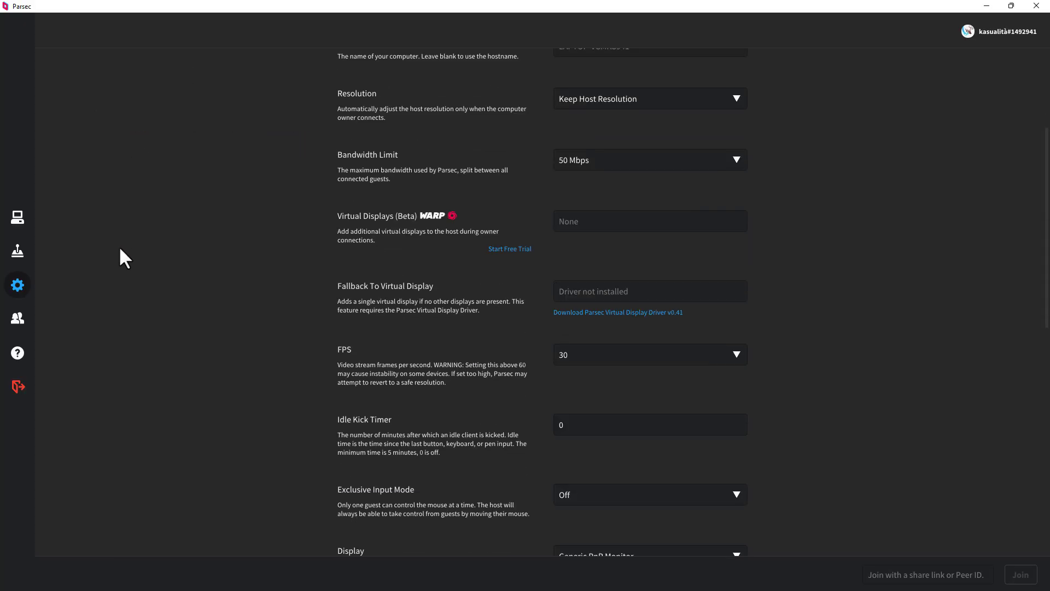
{"action": "scroll", "coordinate": [120, 249], "scroll_direction": "down", "scroll_amount": 3}
{"action": "left_click", "coordinate": [739, 359]}
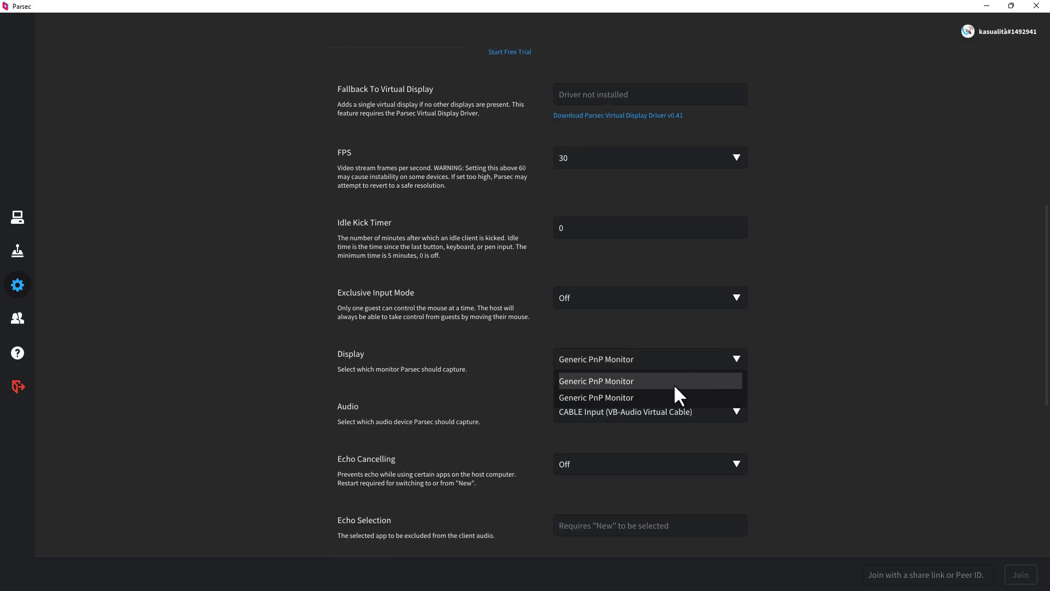
{"action": "left_click", "coordinate": [674, 383]}
{"action": "left_click", "coordinate": [644, 362]}
{"action": "left_click", "coordinate": [648, 377]}
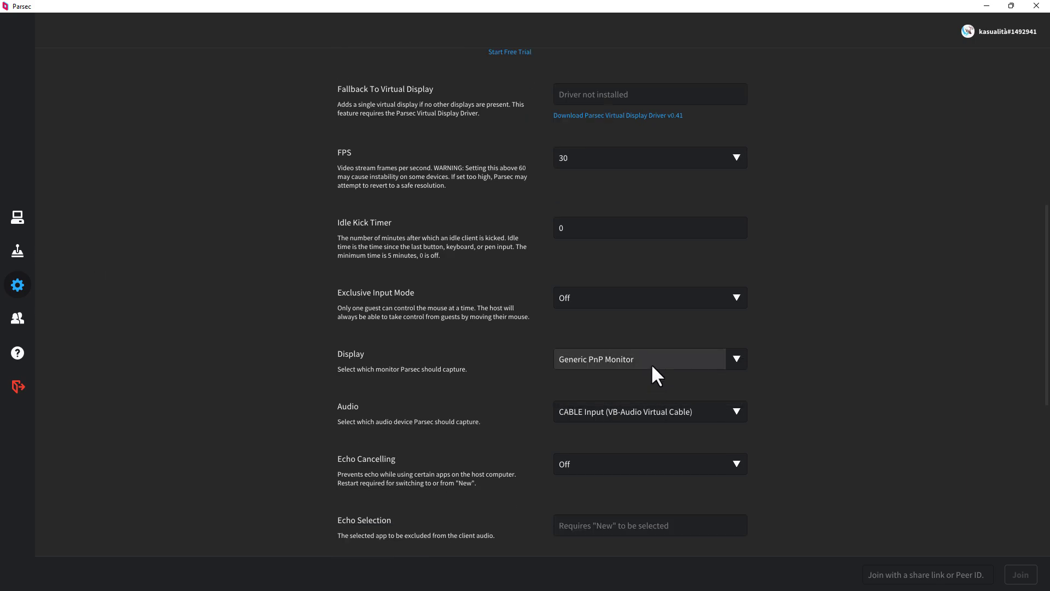
{"action": "scroll", "coordinate": [652, 365], "scroll_direction": "down", "scroll_amount": 5}
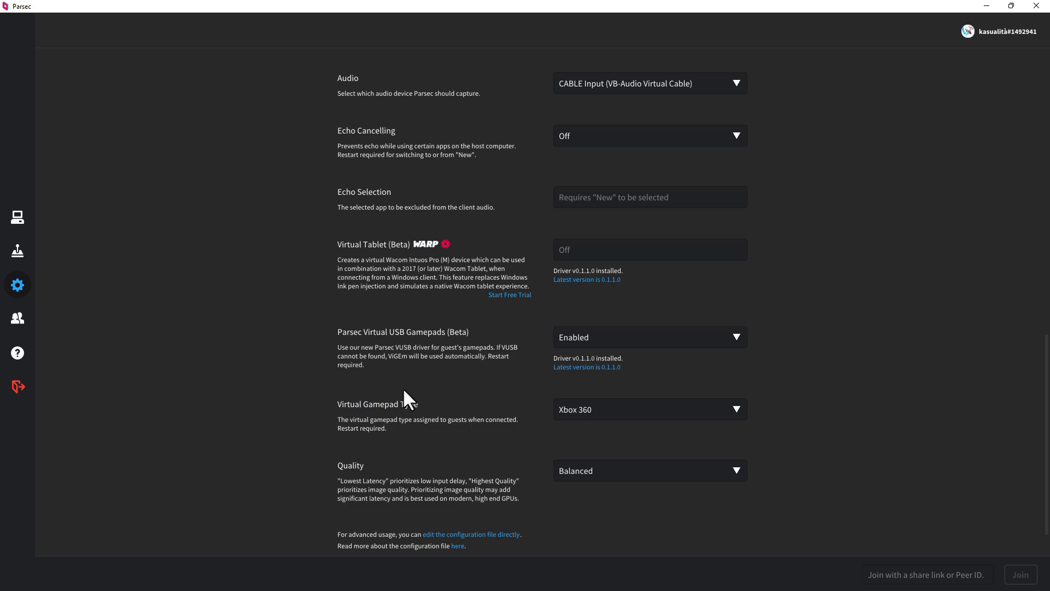